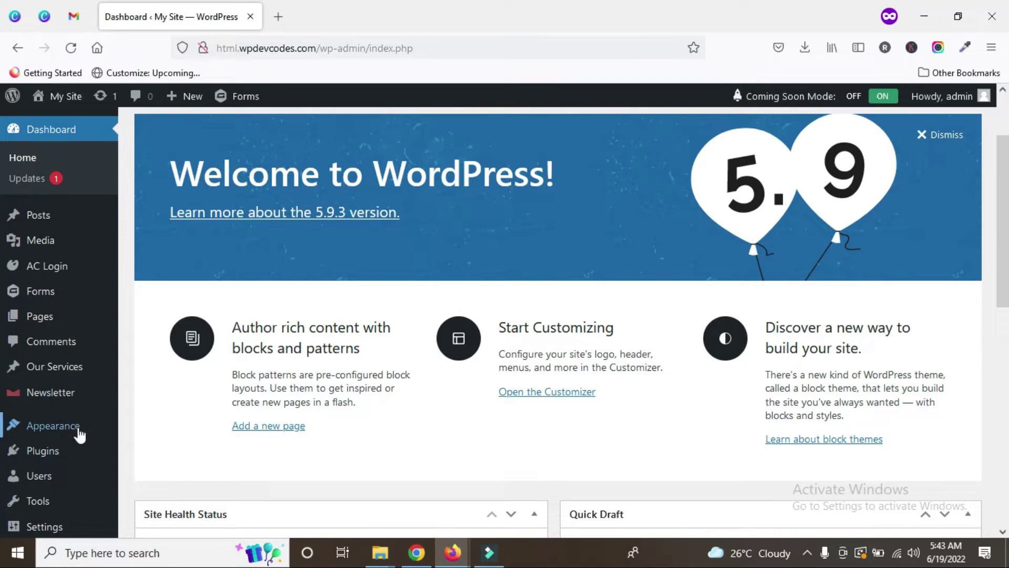
Step: Search the plugin directory for 'Ninja form', then install and activate Ninja Forms Contact Form
mouse_move(59, 455)
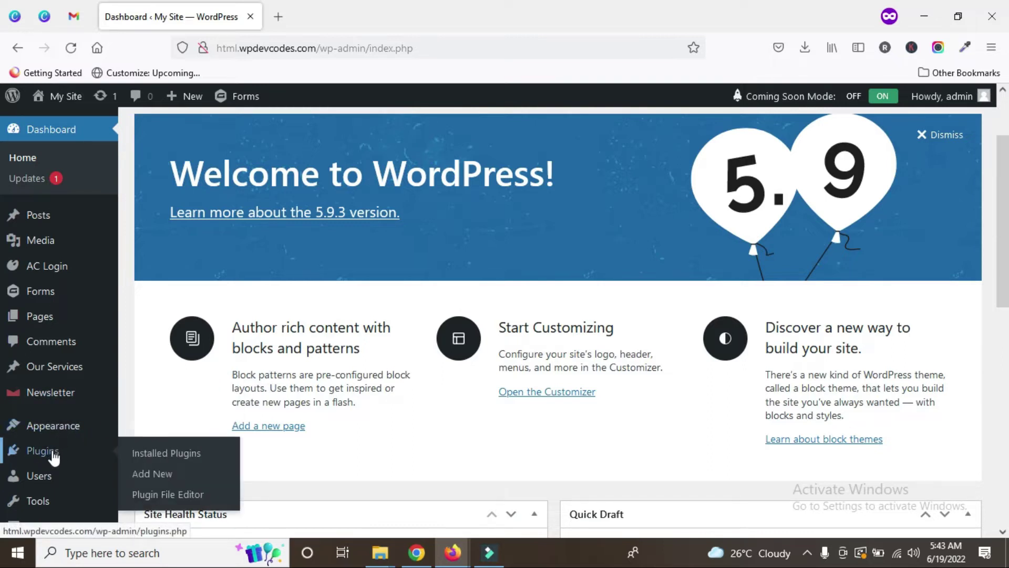
left_click(160, 475)
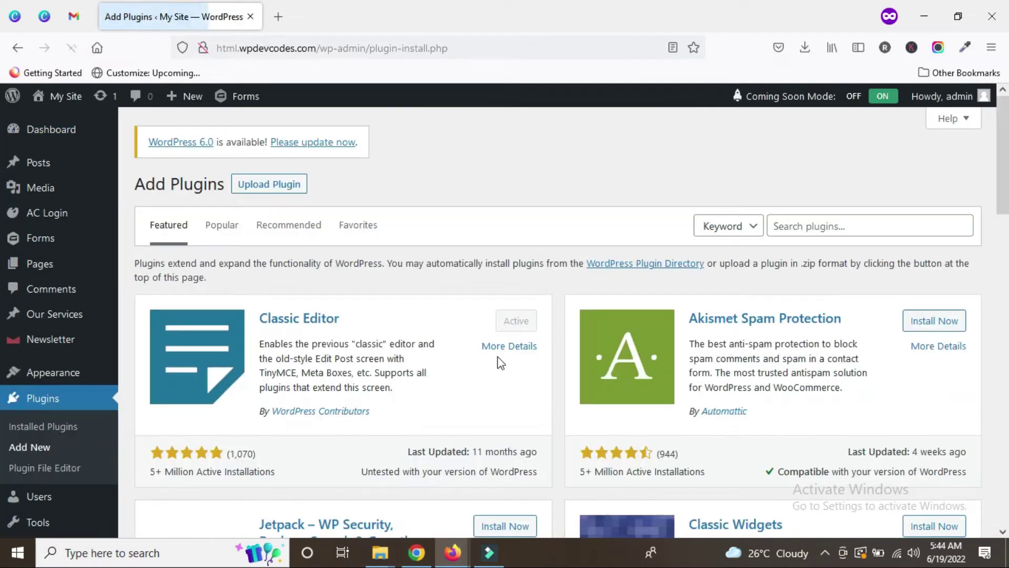
left_click(816, 227)
type("Ninja form")
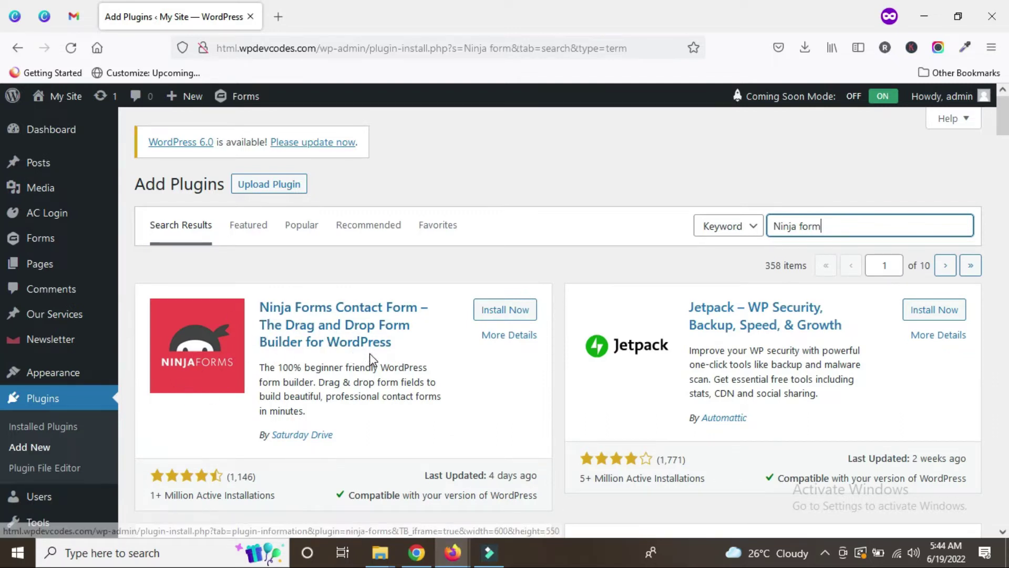
left_click(503, 311)
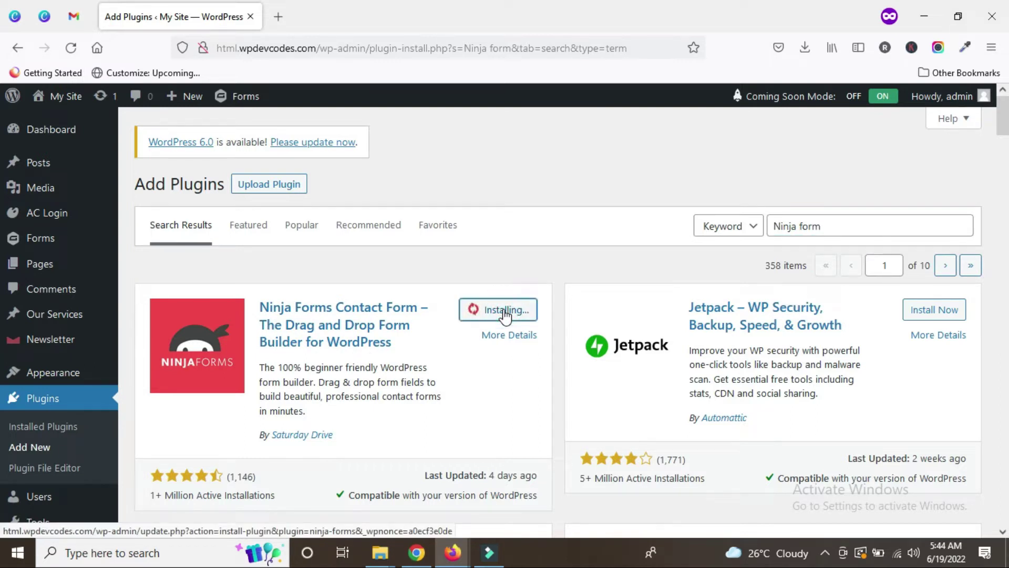
left_click(508, 313)
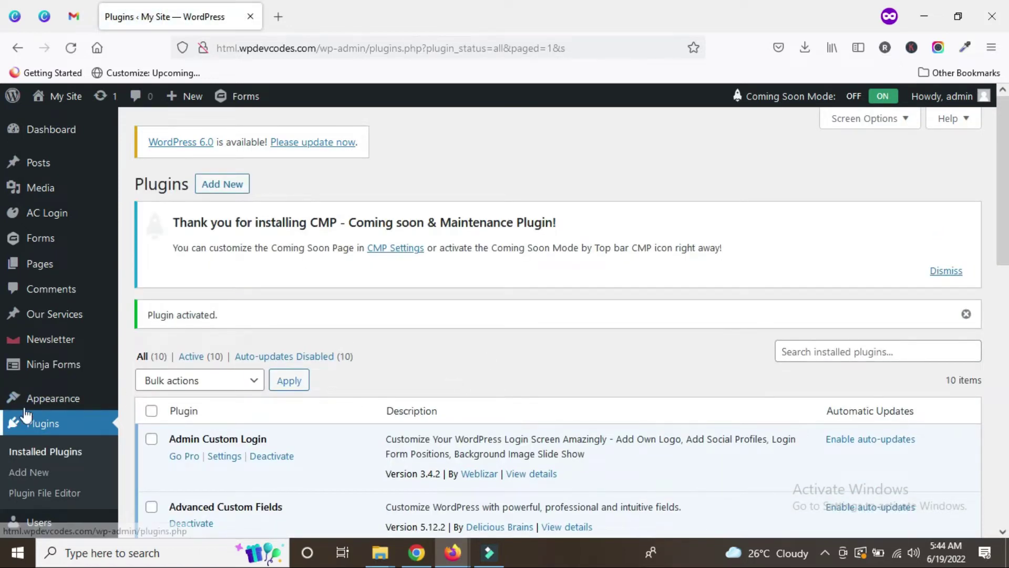
Step: Go to the Ninja Forms dashboard and open the Contact Me form
scroll(53, 315, "down", 2)
mouse_move(60, 294)
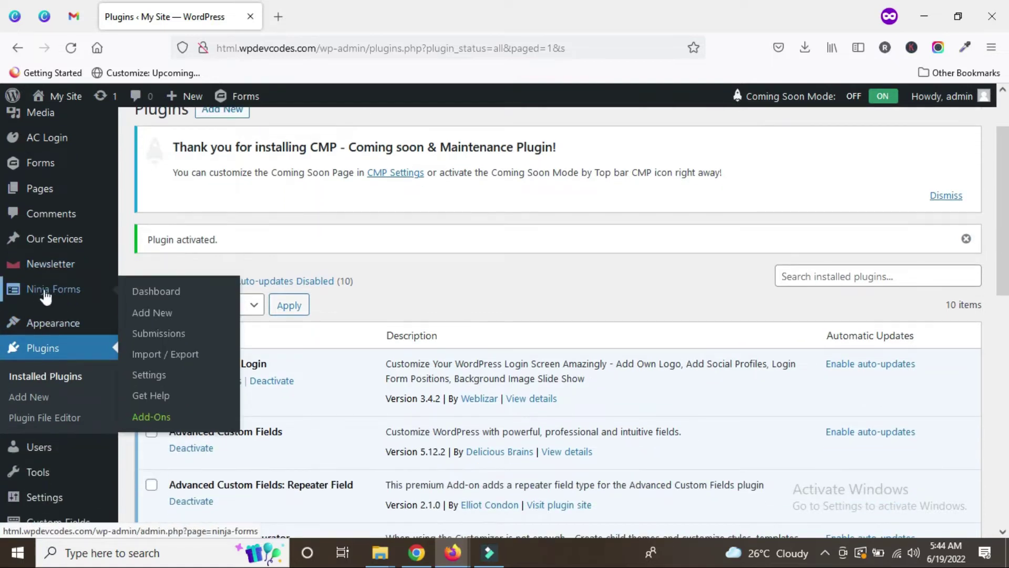
left_click(136, 291)
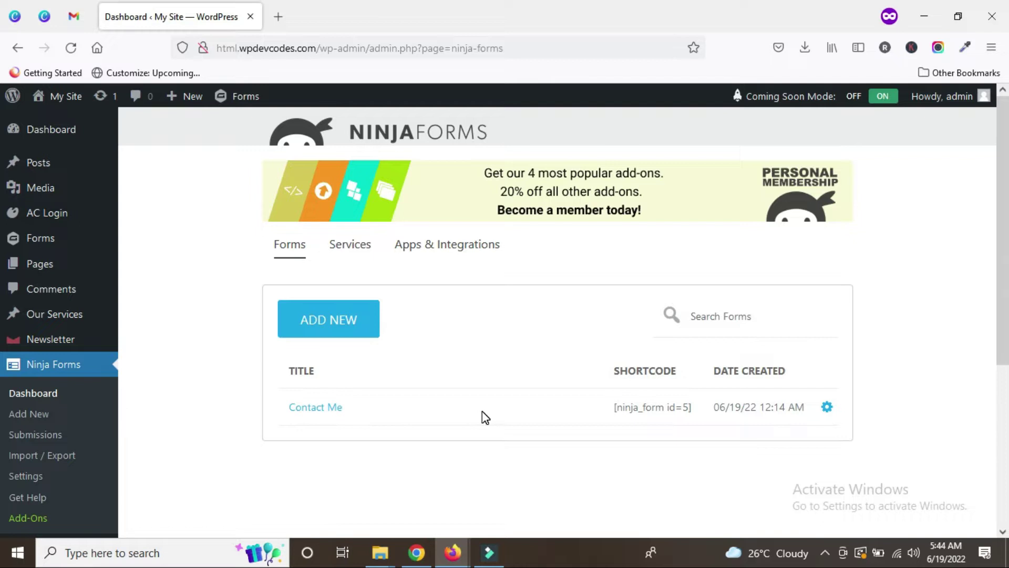
scroll(482, 415, "down", 2)
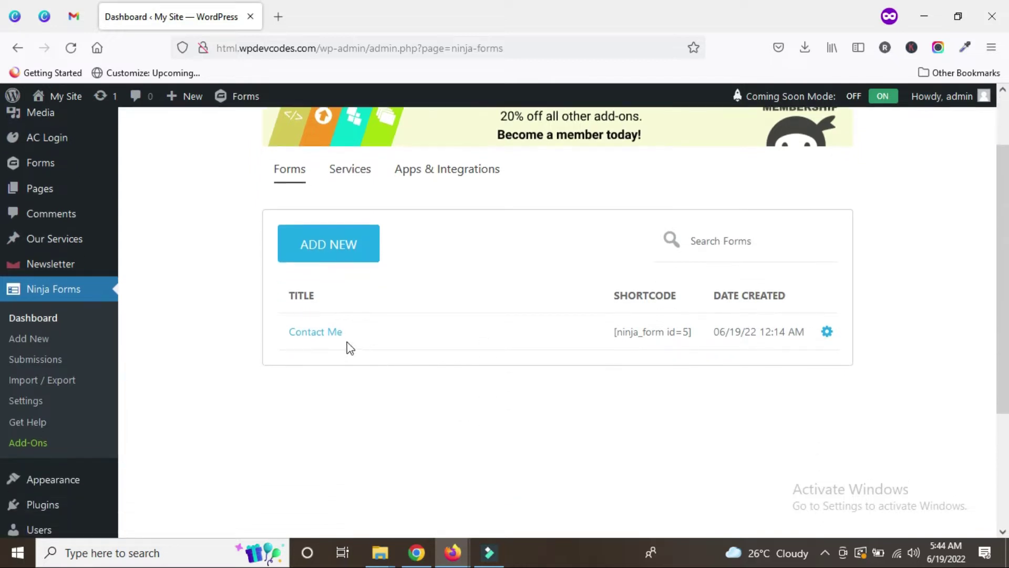
left_click(314, 335)
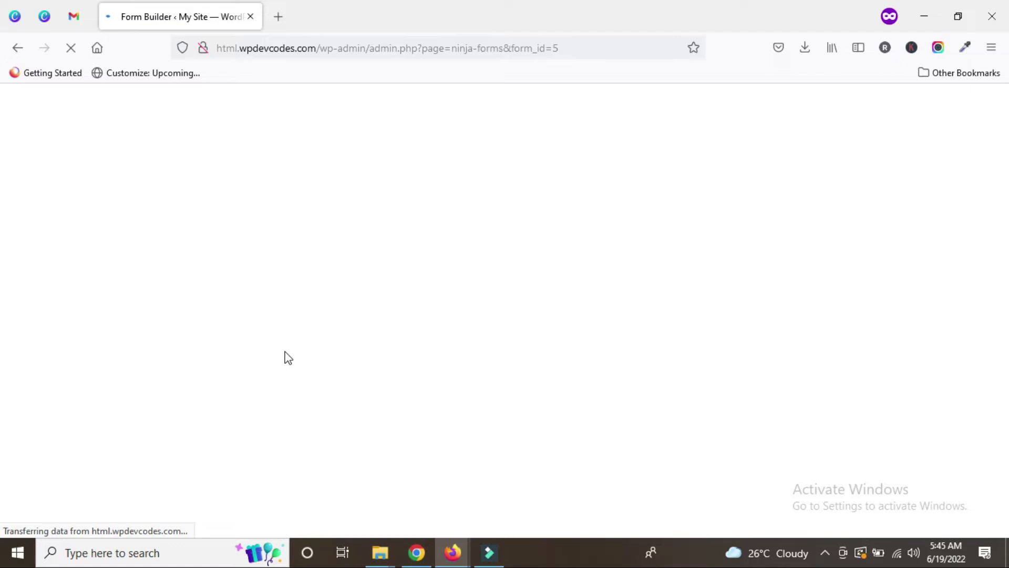
Step: Scroll through the Contact Me form builder to review its required Name, Email and Message fields
scroll(337, 349, "down", 3)
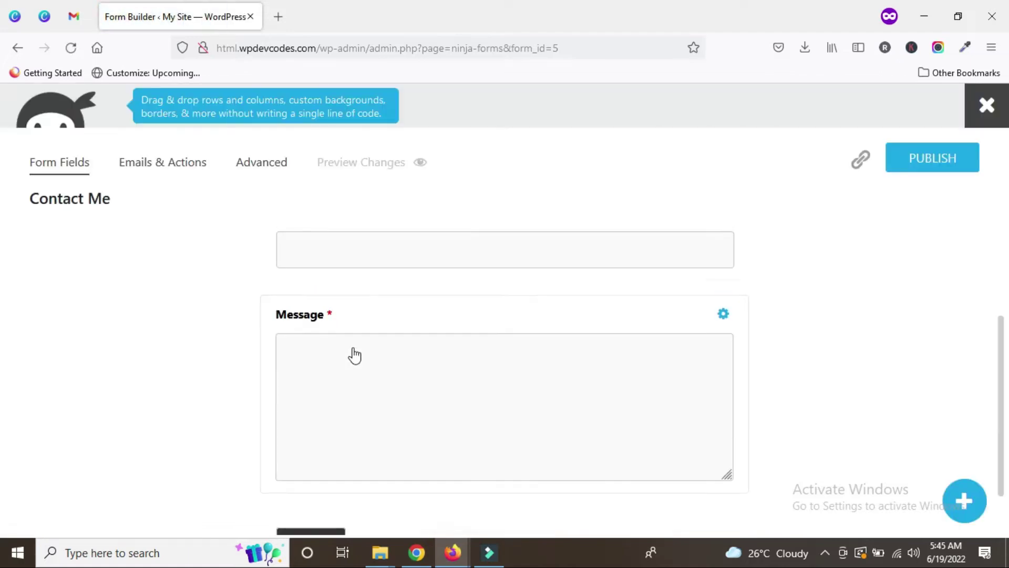
scroll(557, 387, "down", 1)
scroll(526, 393, "up", 4)
scroll(405, 326, "down", 1)
scroll(399, 310, "up", 1)
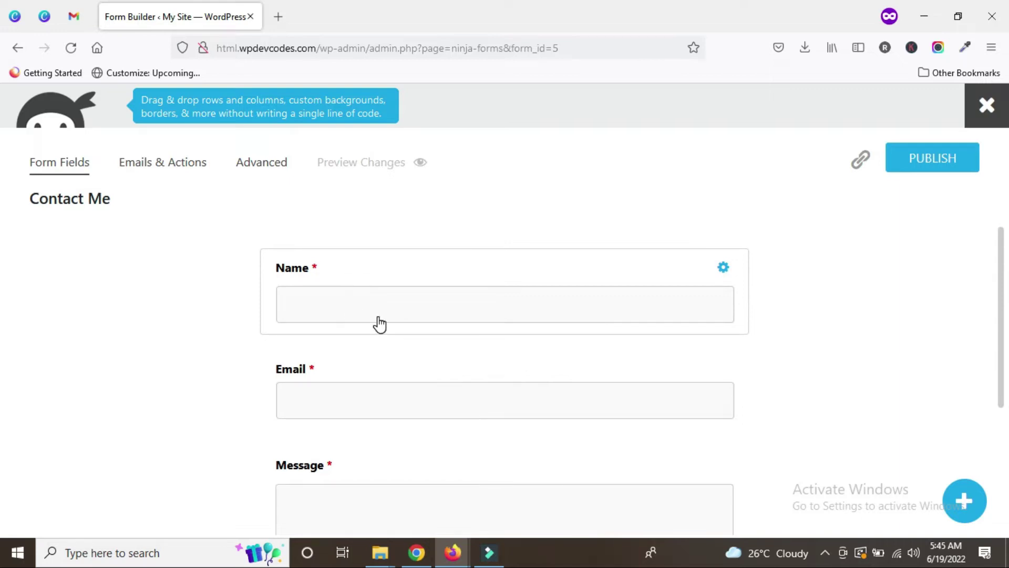
scroll(478, 389, "down", 3)
scroll(501, 403, "up", 3)
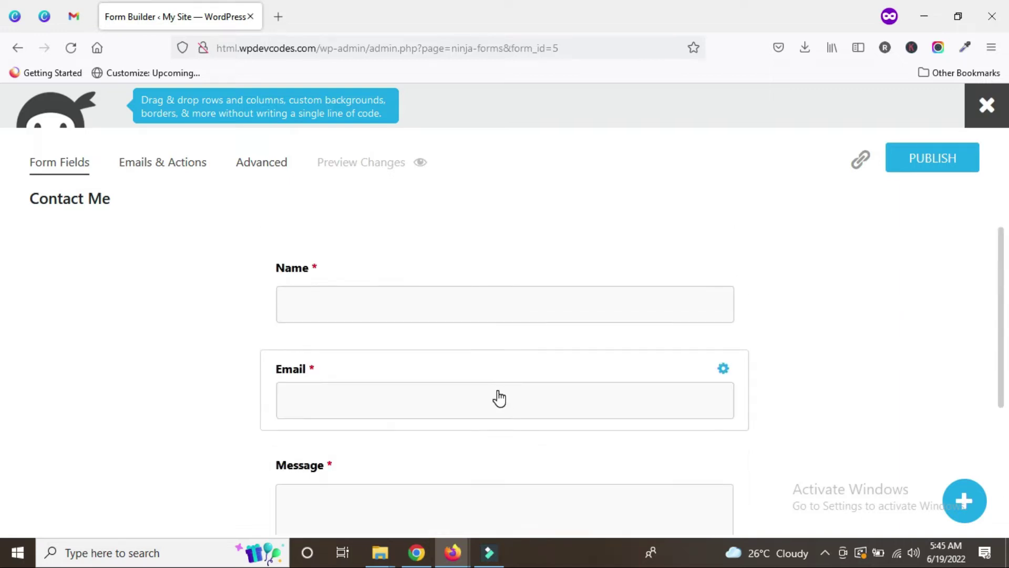
scroll(212, 334, "down", 1)
scroll(213, 331, "up", 1)
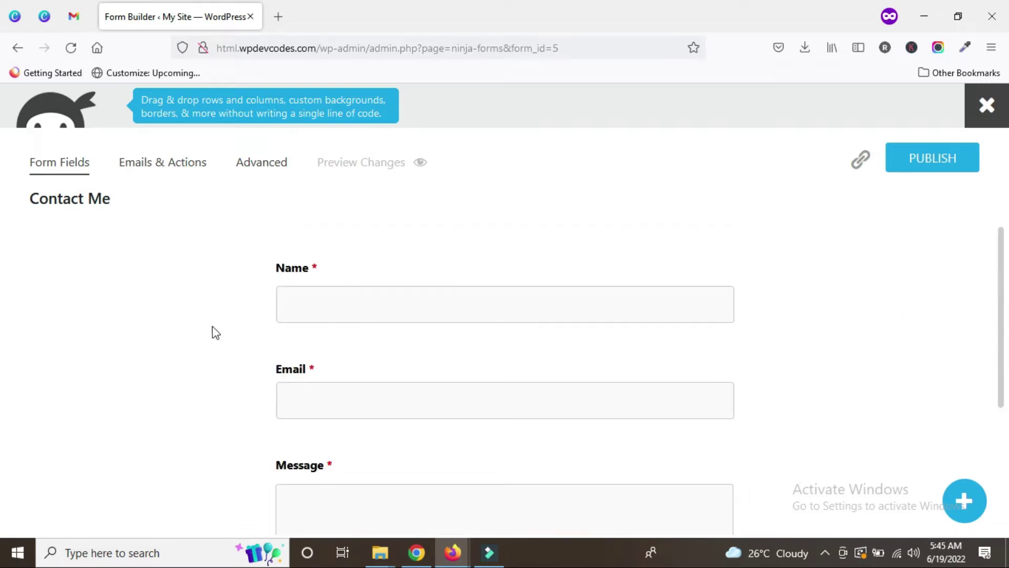
scroll(310, 407, "down", 2)
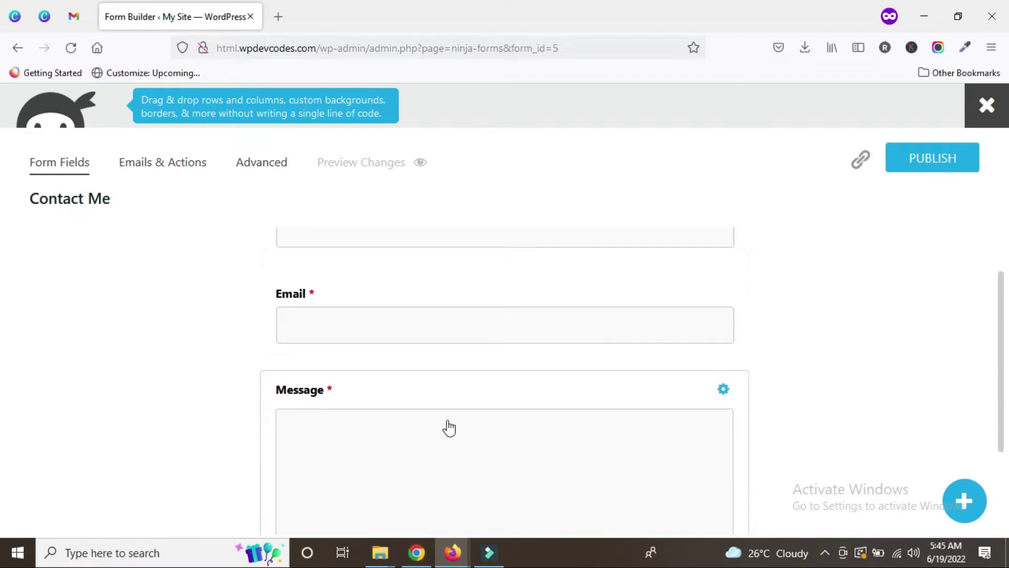
scroll(427, 433, "down", 2)
scroll(443, 386, "up", 4)
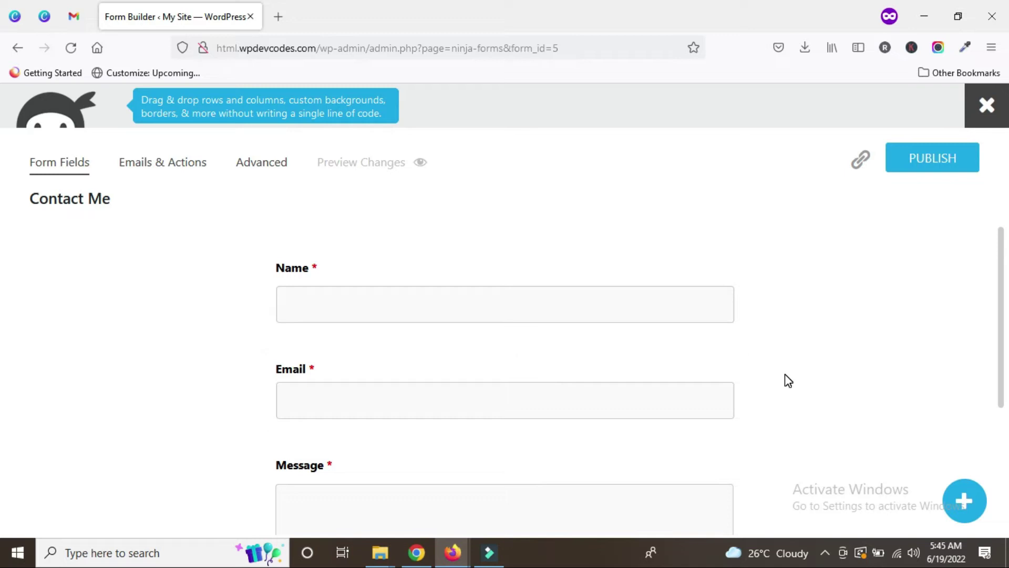
scroll(785, 375, "down", 4)
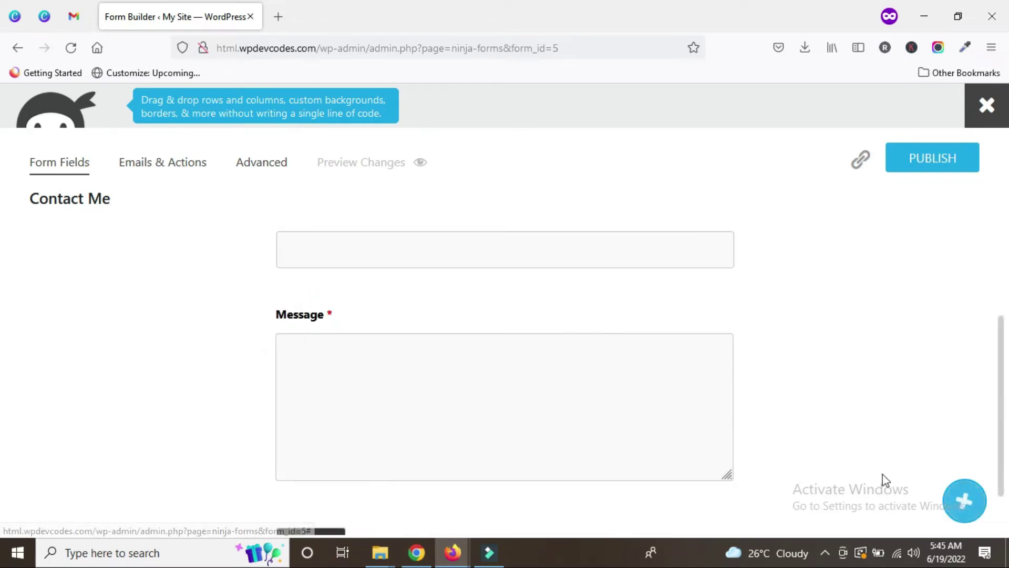
Step: Add a Phone field to the Contact Me form, placed between Email and Message
left_click(973, 505)
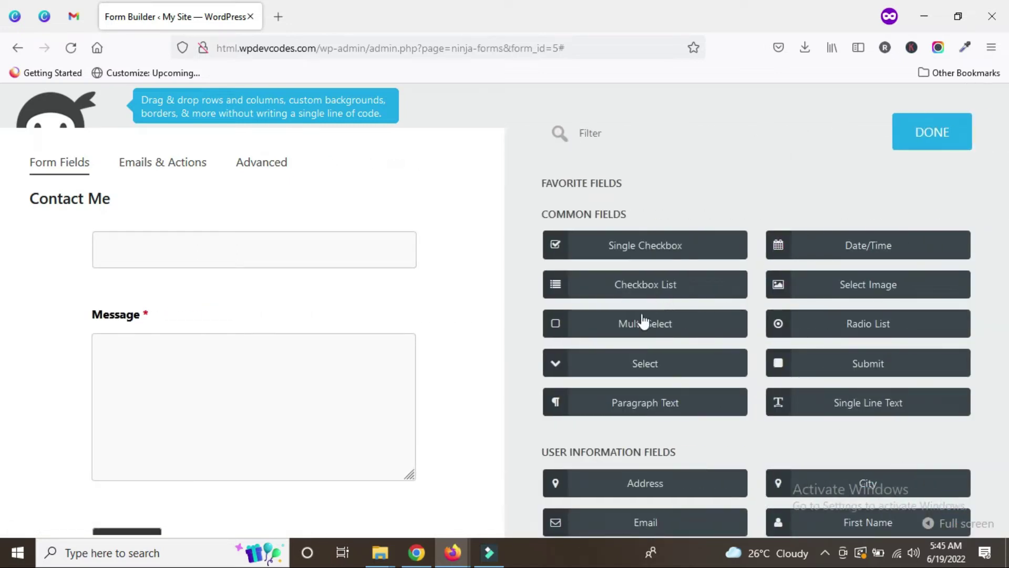
scroll(733, 423, "down", 2)
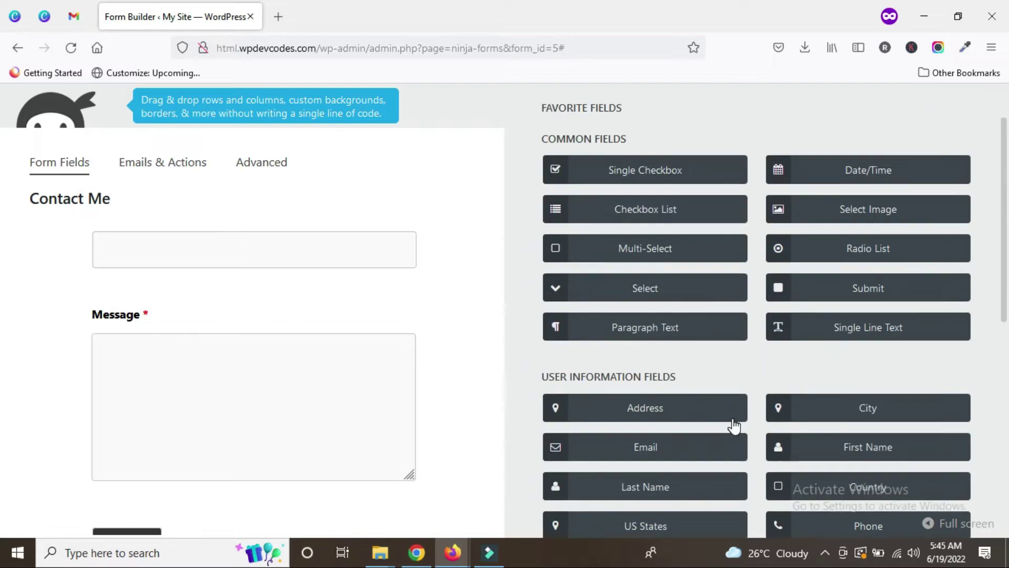
scroll(734, 423, "down", 3)
scroll(735, 423, "up", 3)
scroll(730, 418, "down", 3)
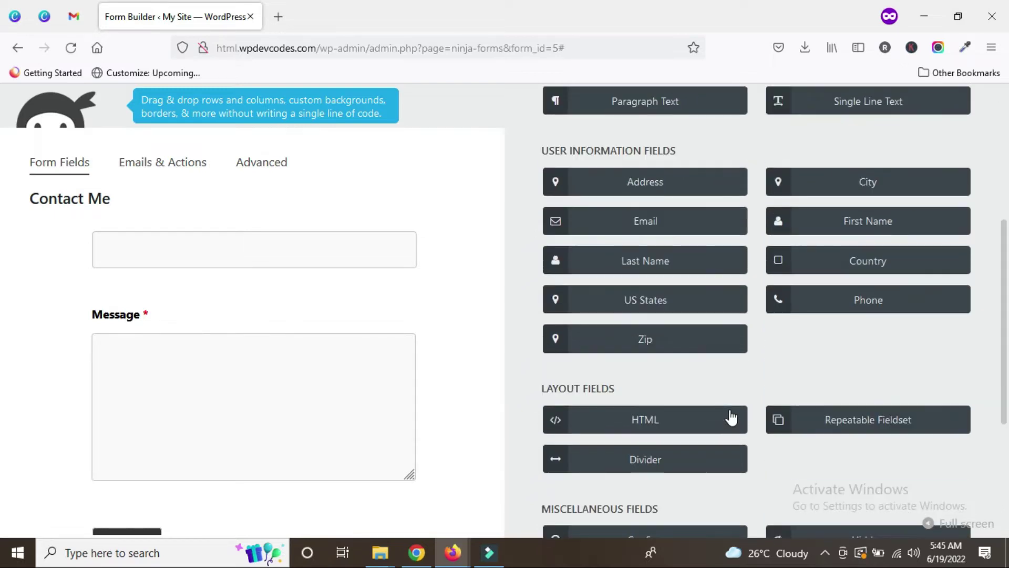
scroll(714, 413, "down", 2)
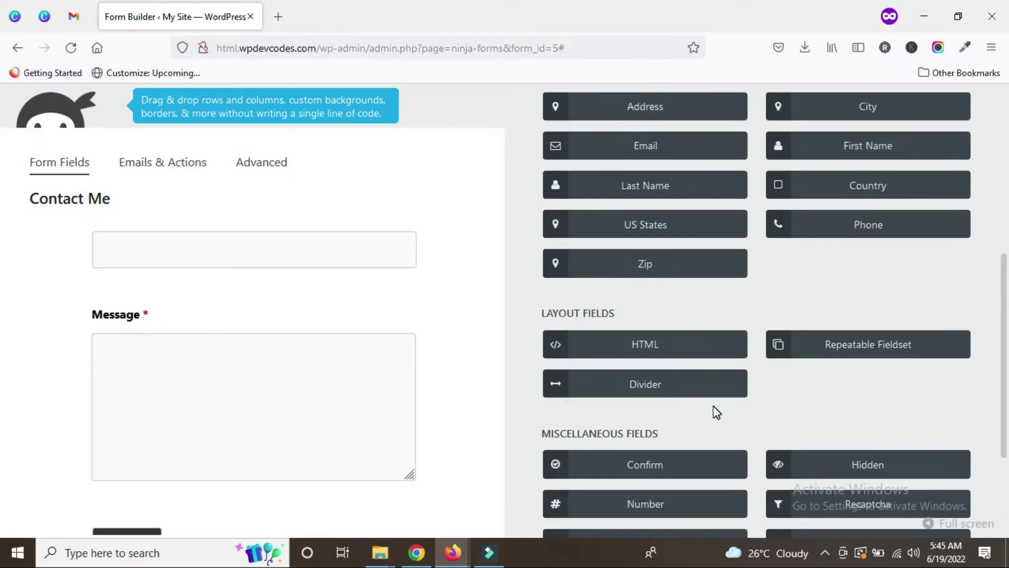
scroll(715, 414, "down", 3)
scroll(714, 413, "up", 5)
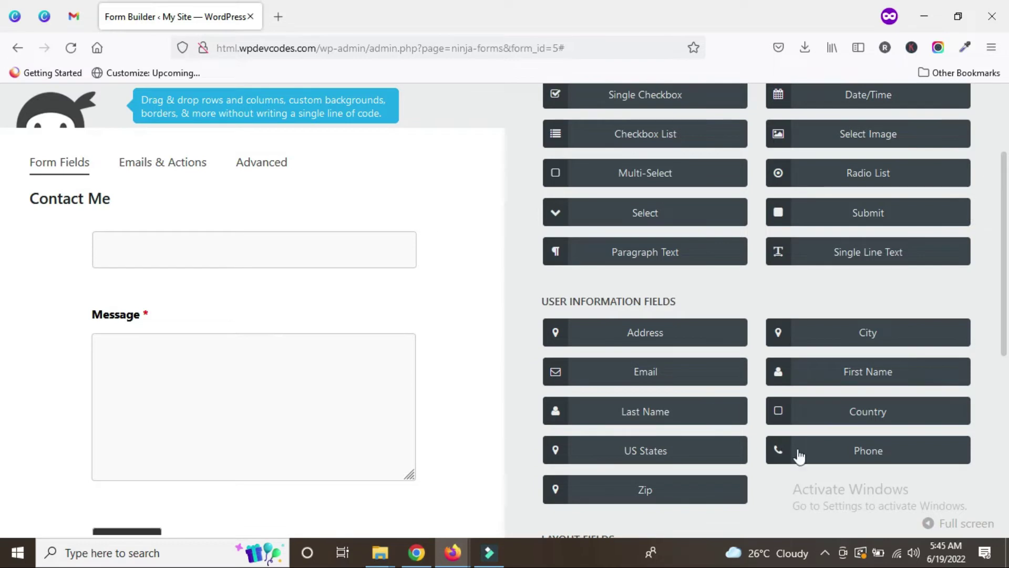
scroll(307, 416, "up", 1)
left_click_drag(865, 460, 135, 363)
Step: Make the new Phone field required and close its settings
left_click(175, 403)
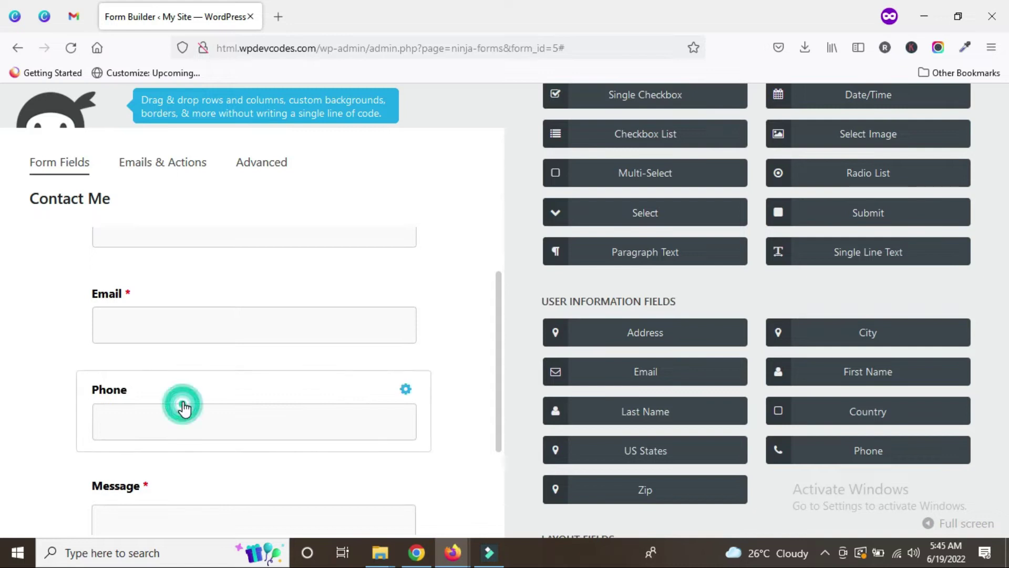
left_click(783, 229)
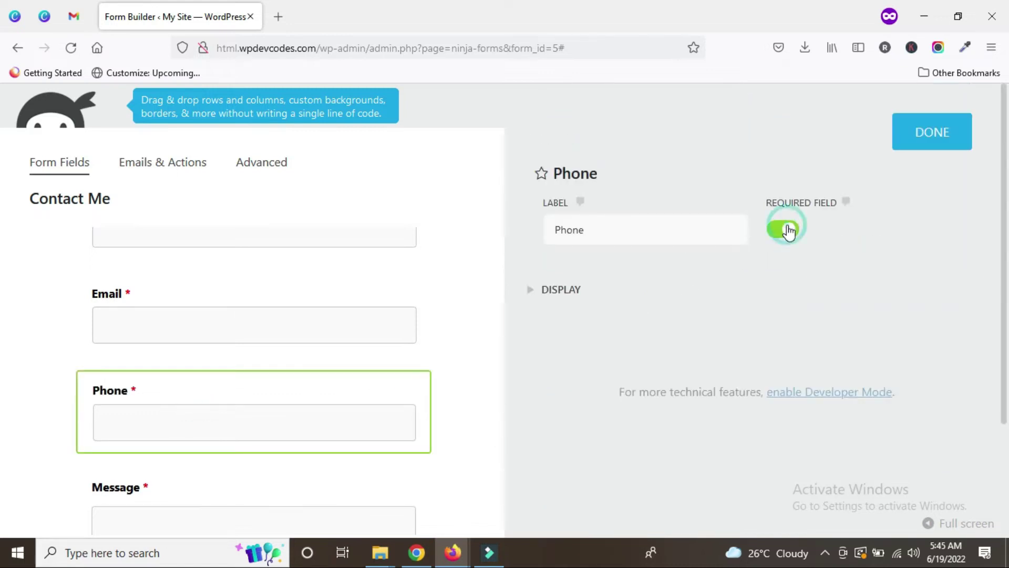
left_click(946, 131)
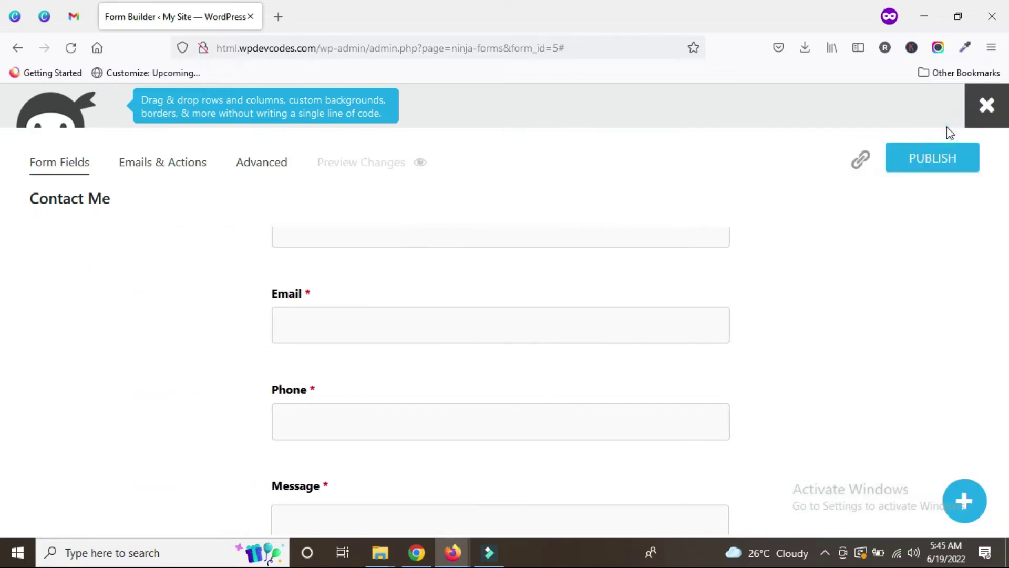
Step: Publish the Contact Me form and check its required Name, Email and Phone fields
left_click(935, 161)
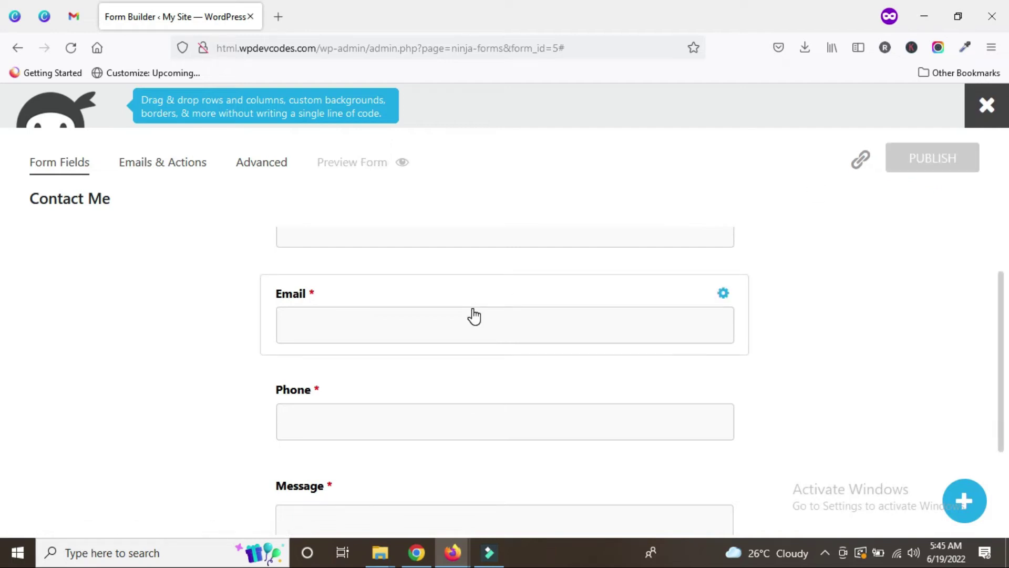
scroll(474, 316, "down", 5)
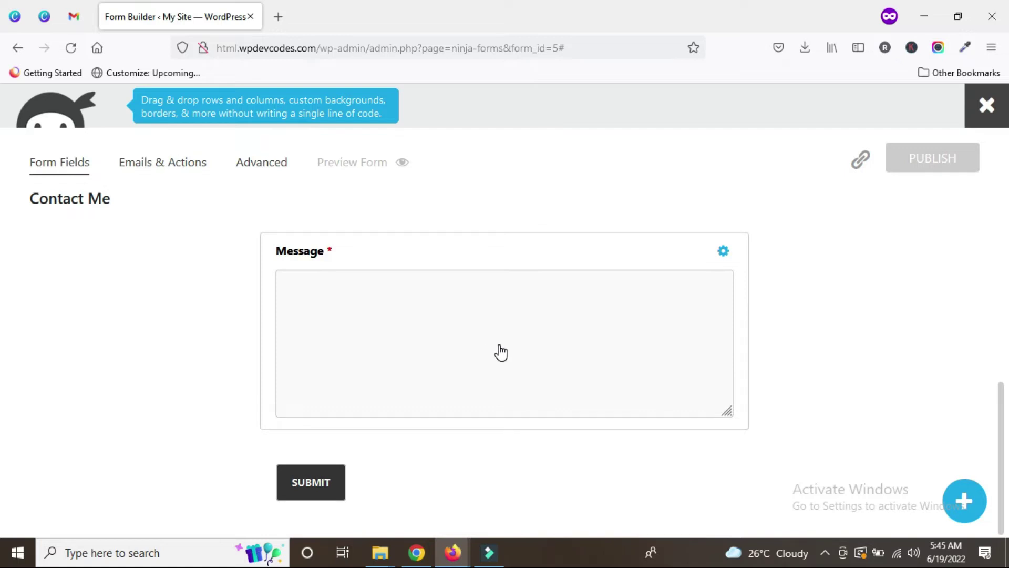
scroll(496, 348, "up", 5)
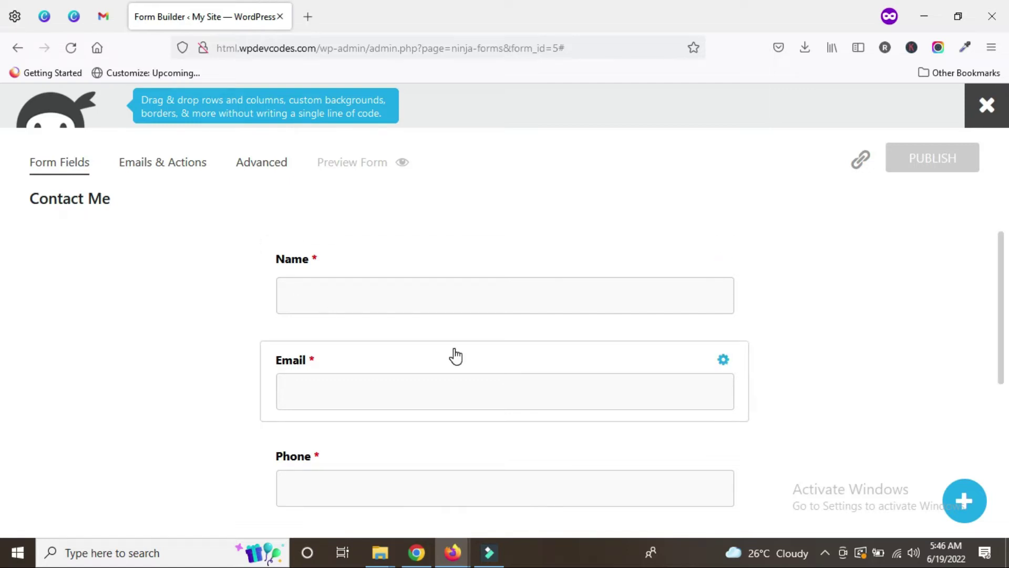
scroll(541, 381, "down", 4)
scroll(541, 381, "up", 4)
scroll(410, 252, "up", 1)
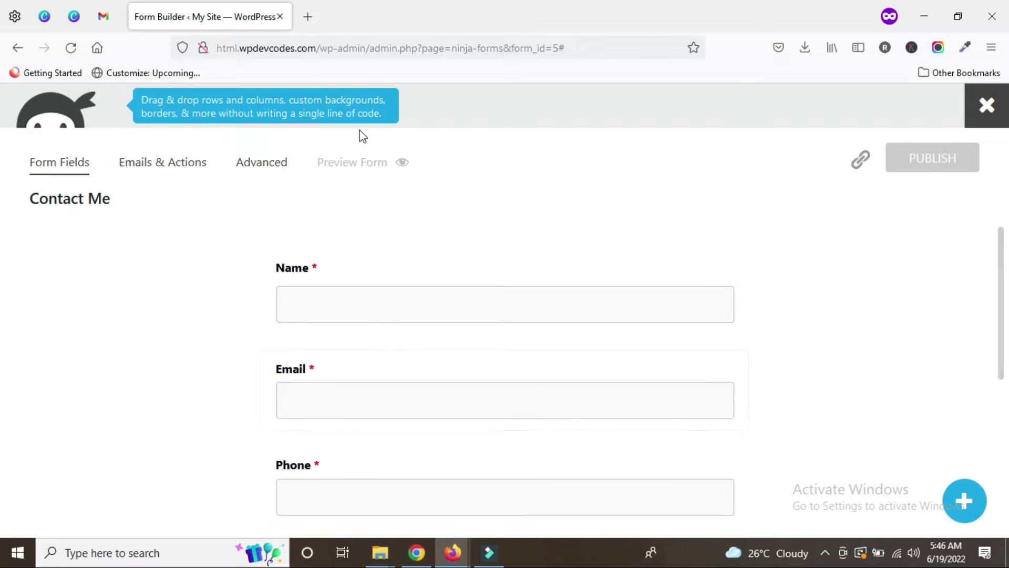
Step: Return to the /wp-admin/ dashboard and open Ninja Forms in a new tab
left_click(370, 48)
left_click(369, 48)
left_click_drag(369, 48, 605, 46)
key("BackSpace")
key("Return")
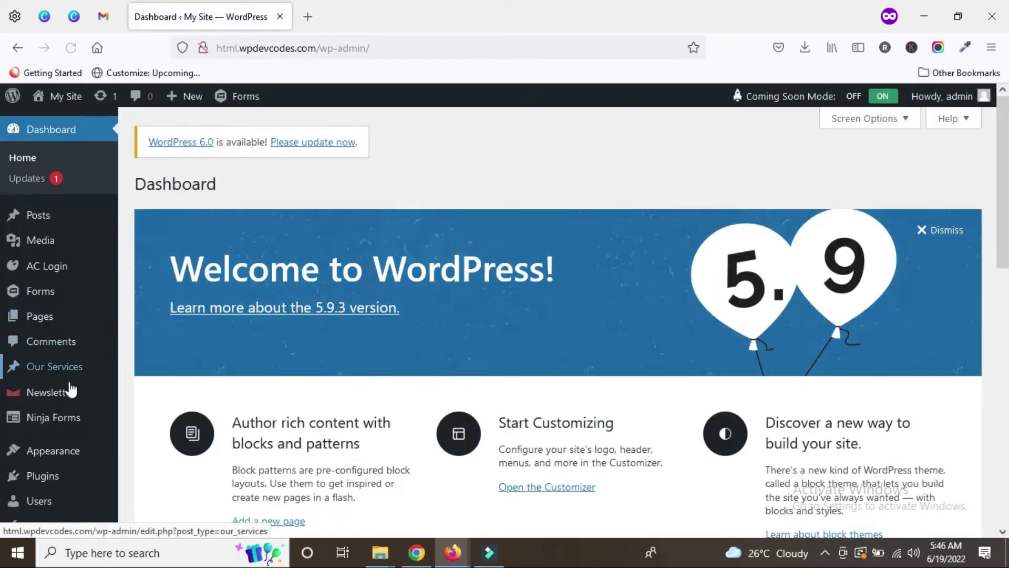
middle_click(57, 425)
left_click(337, 17)
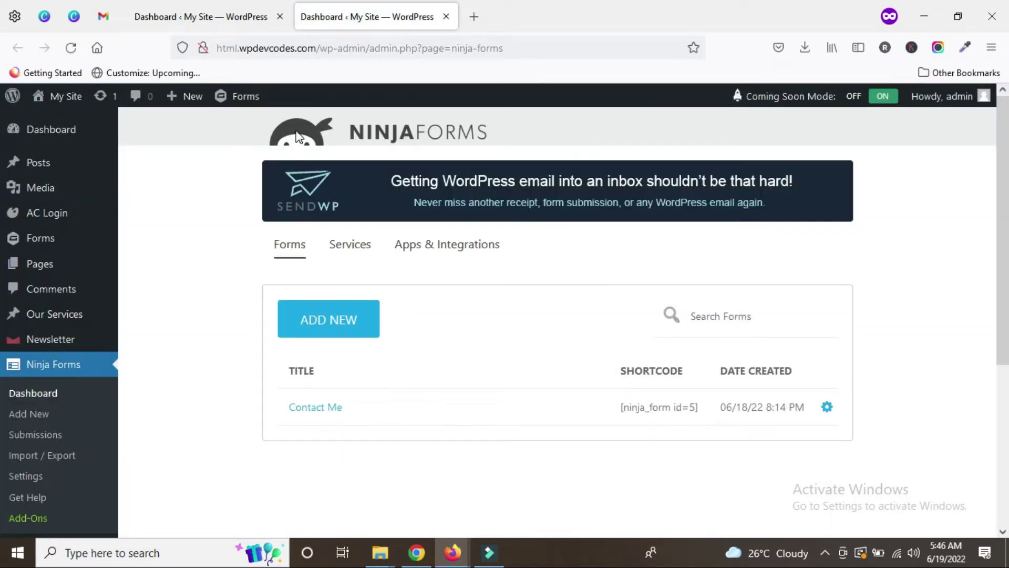
Step: Copy the Contact Me shortcode [ninja_form id=5], then go to the Pages list
triple_click(642, 410)
right_click(643, 408)
left_click(680, 207)
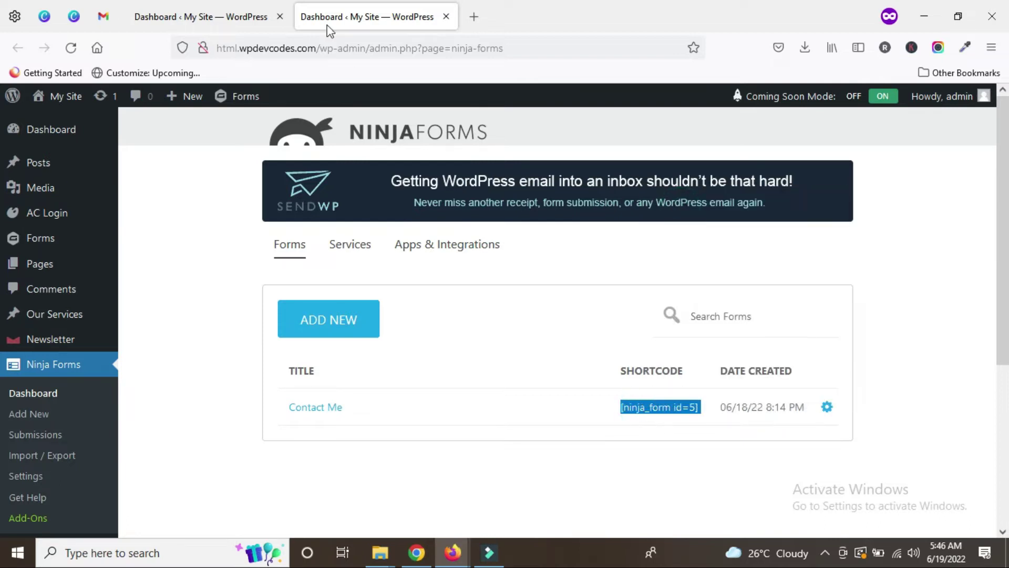
left_click(221, 16)
left_click(40, 317)
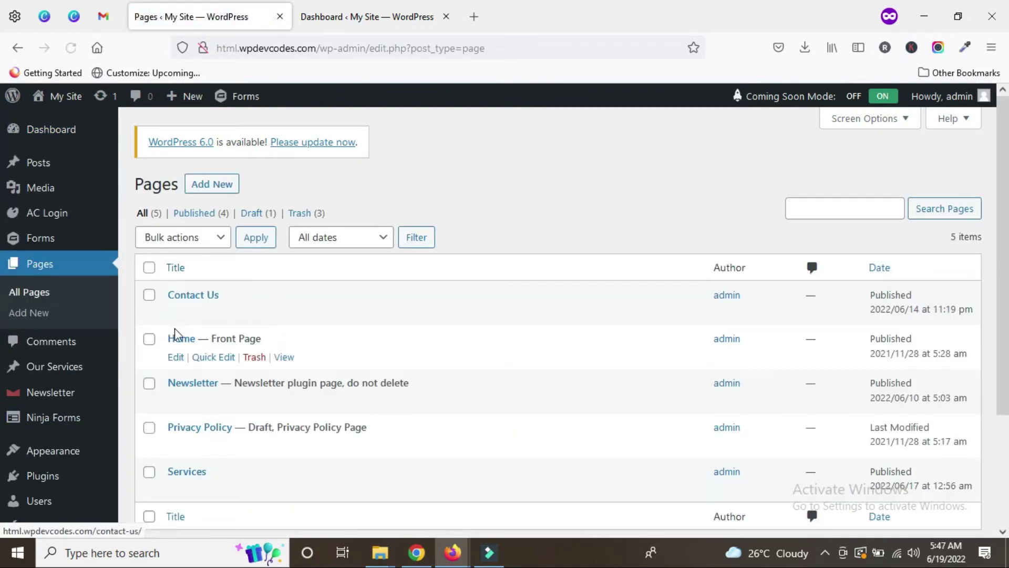
Step: Edit the Contact Us page in Text mode with the caret in its empty content
mouse_move(210, 295)
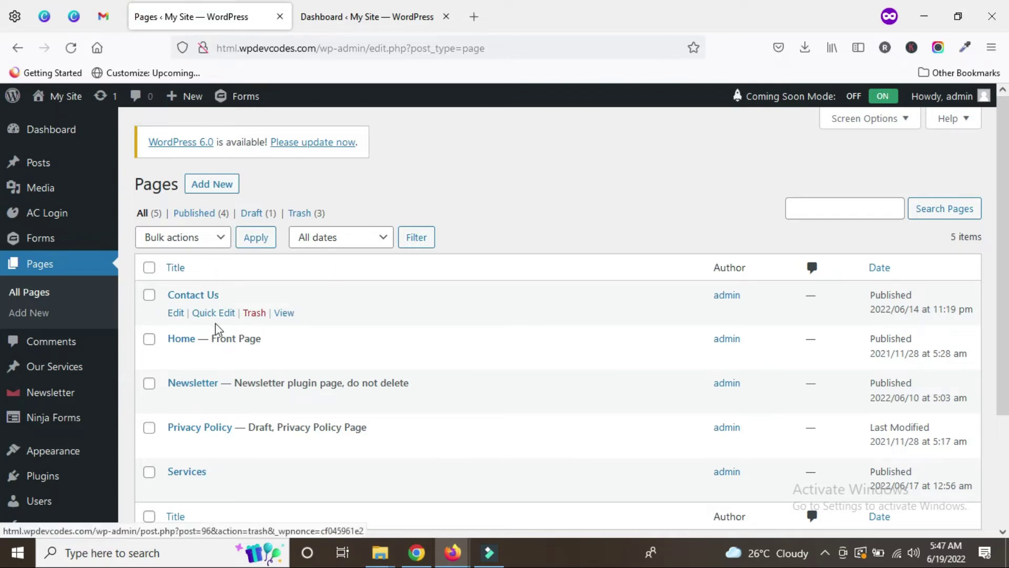
left_click(176, 315)
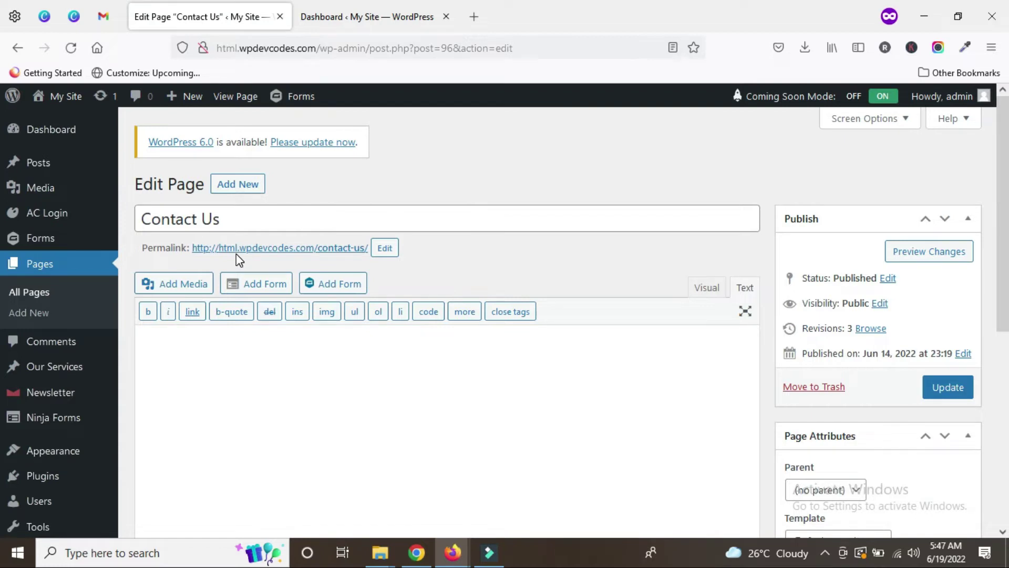
left_click(745, 284)
left_click(475, 348)
Step: Paste [ninja_form id=5] into the Contact Us page and update it
right_click(386, 362)
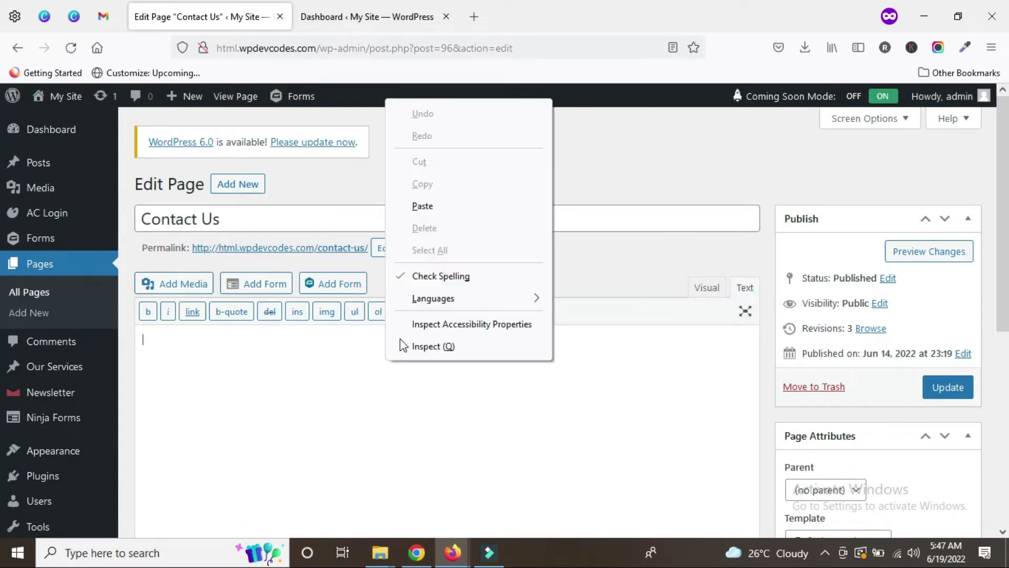
left_click(421, 206)
left_click(958, 392)
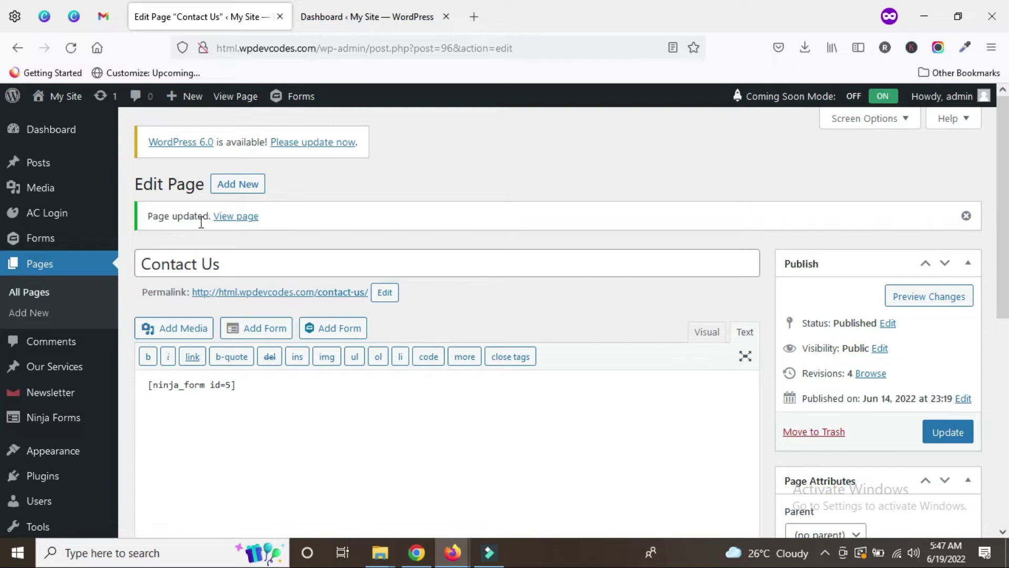
middle_click(244, 224)
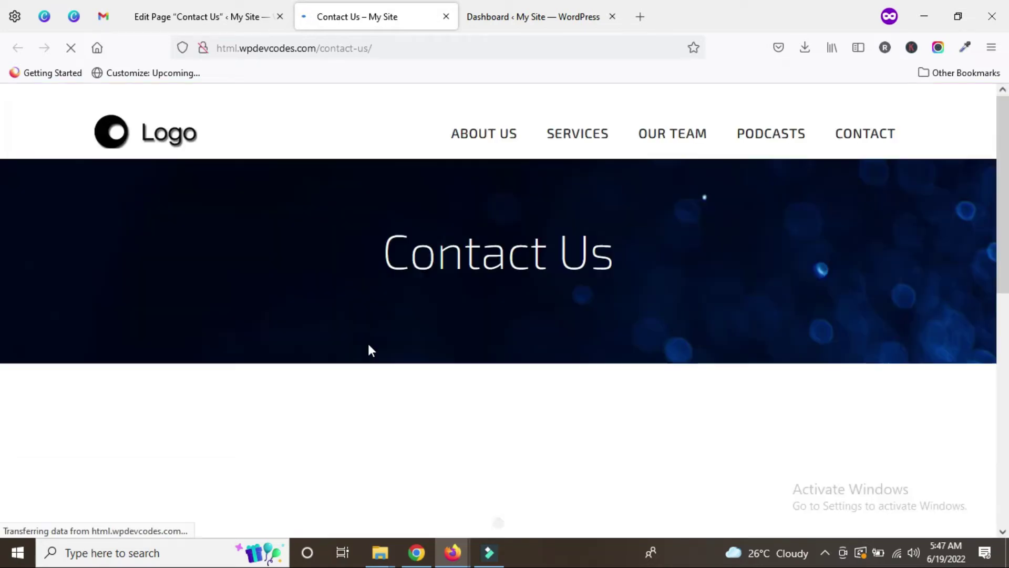
Step: Scroll the live Contact Us page to confirm the form's required fields, then return to the editor
scroll(406, 362, "down", 5)
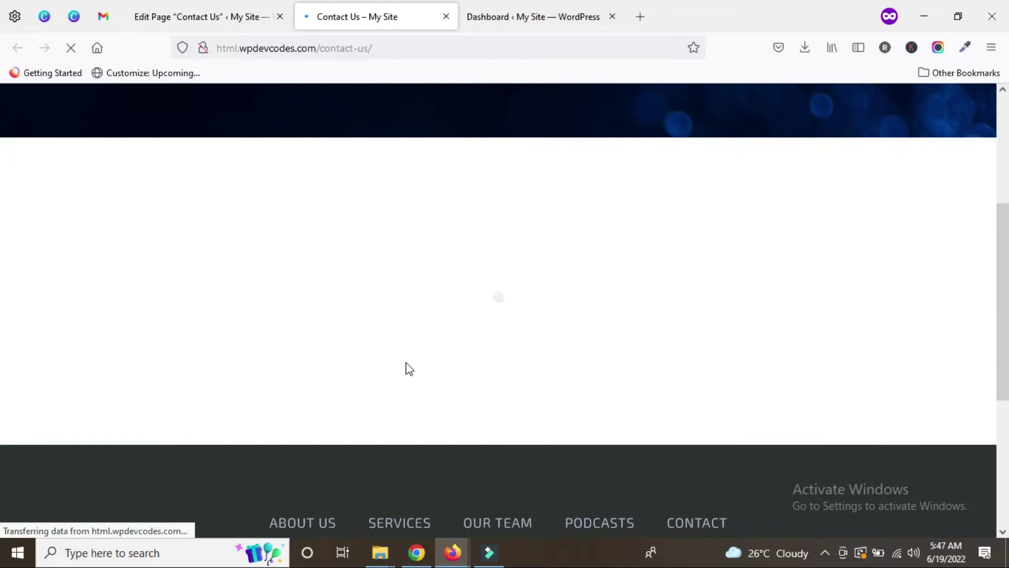
scroll(263, 308, "down", 3)
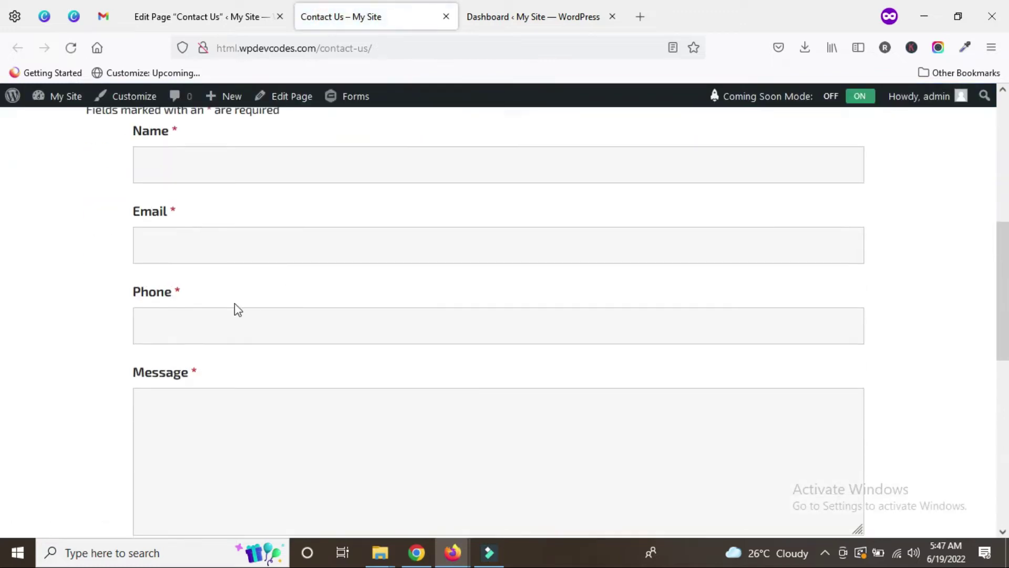
scroll(274, 340, "down", 3)
scroll(277, 347, "up", 4)
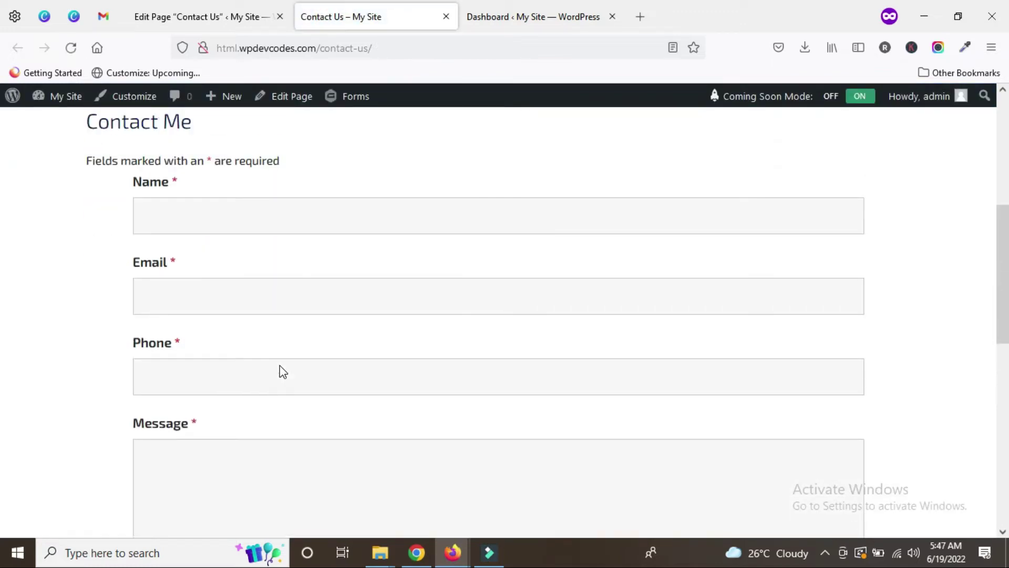
scroll(280, 371, "up", 4)
scroll(279, 369, "down", 3)
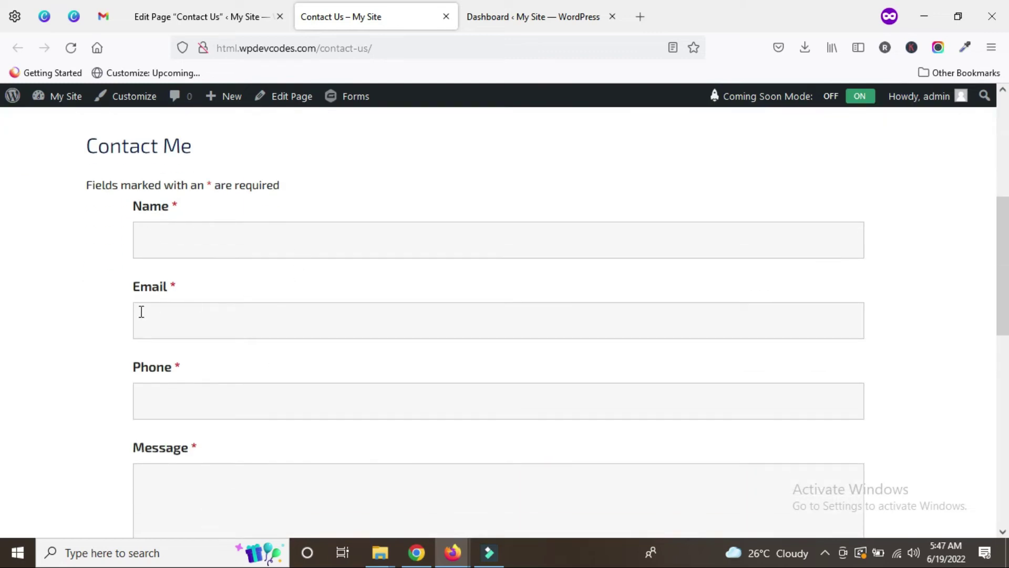
scroll(207, 351, "down", 5)
scroll(350, 356, "up", 5)
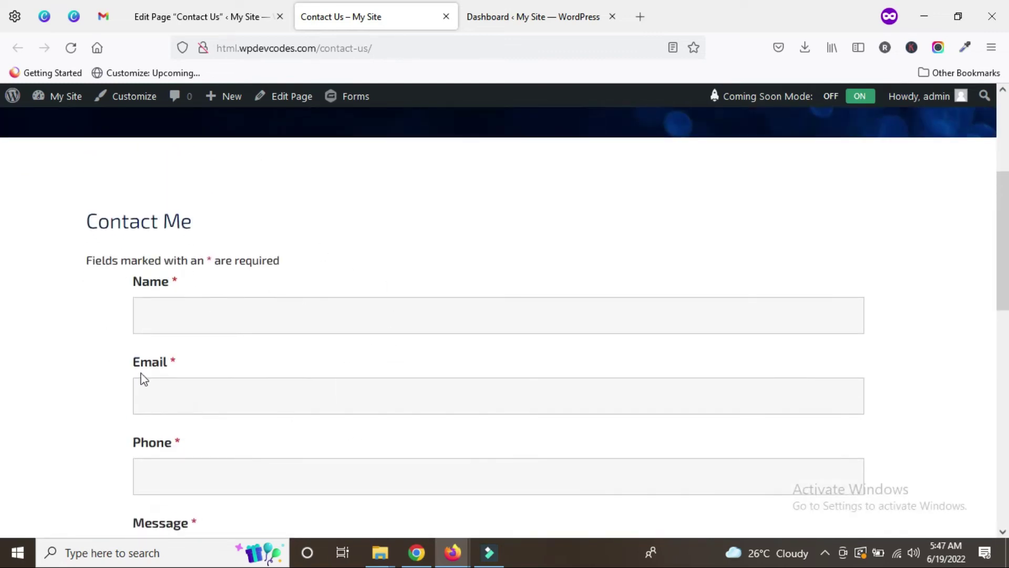
scroll(298, 331, "down", 2)
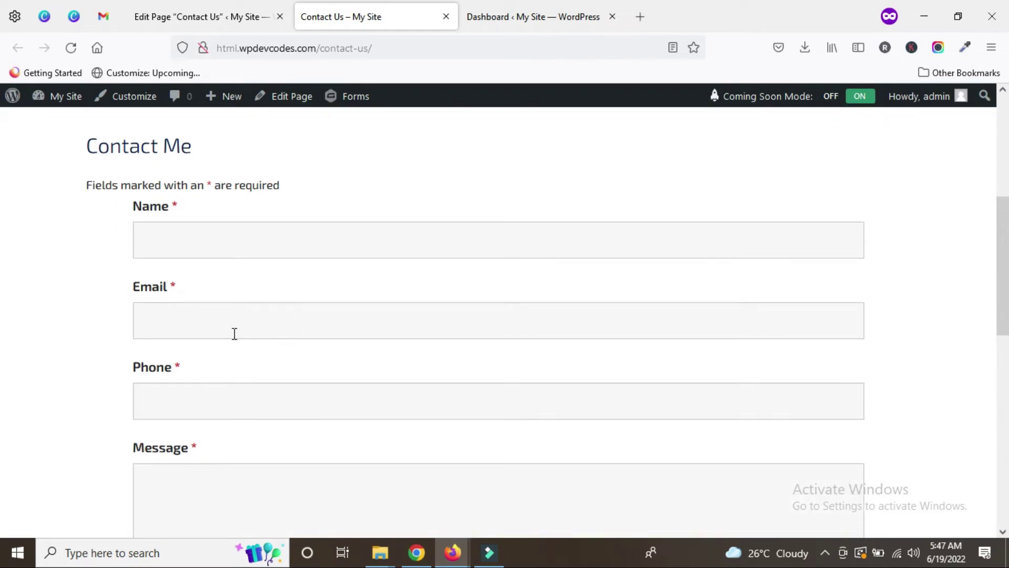
left_click(217, 7)
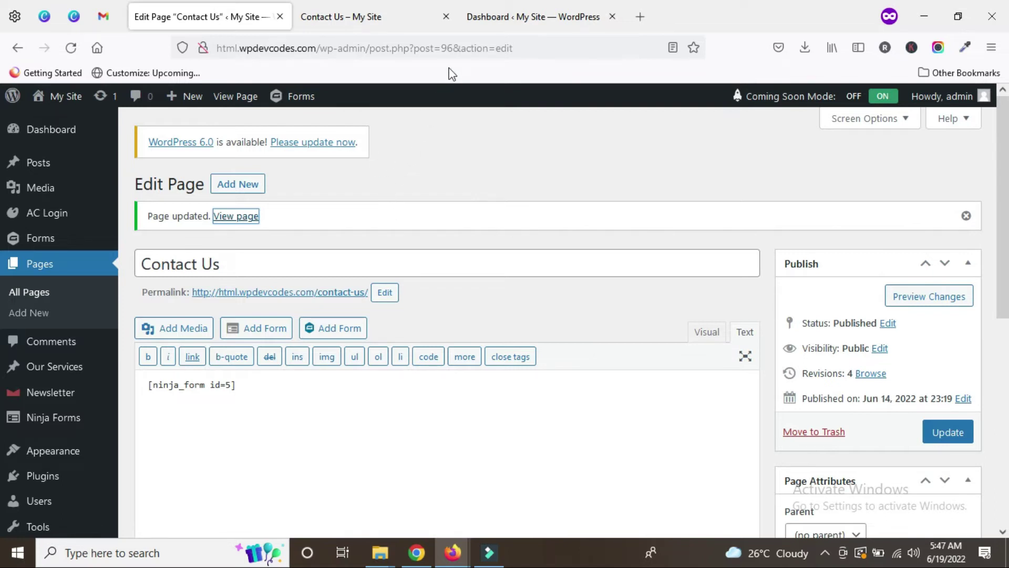
Step: From the Ninja Forms tab, open the Contact Me form showing its Name, Email and Phone fields
left_click(479, 16)
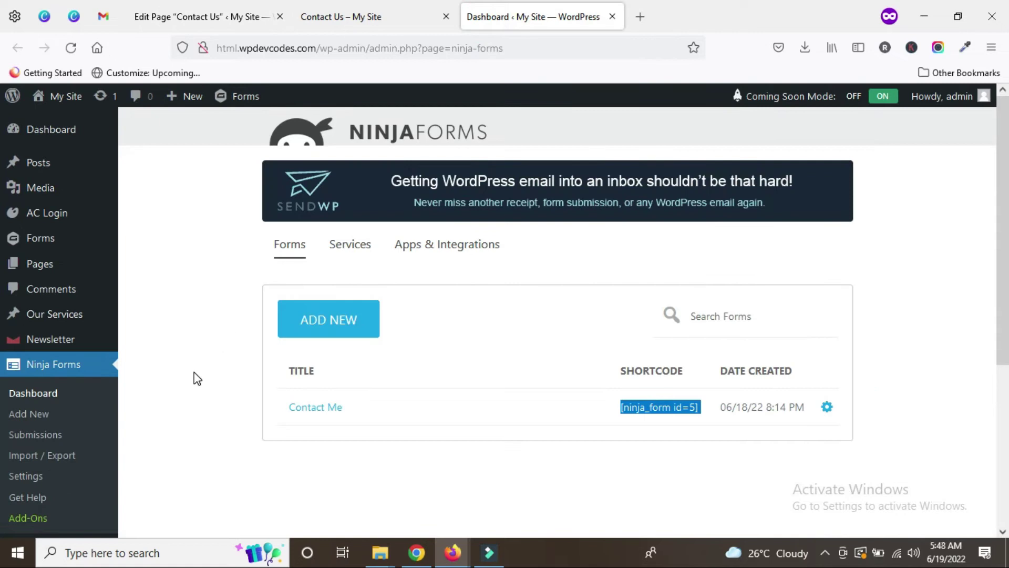
scroll(158, 441, "down", 2)
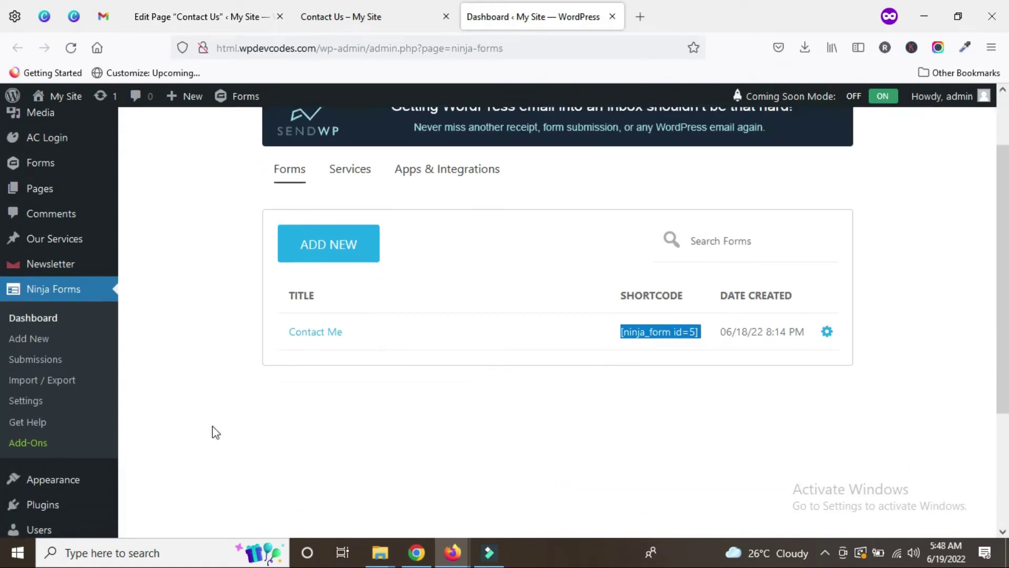
left_click(318, 334)
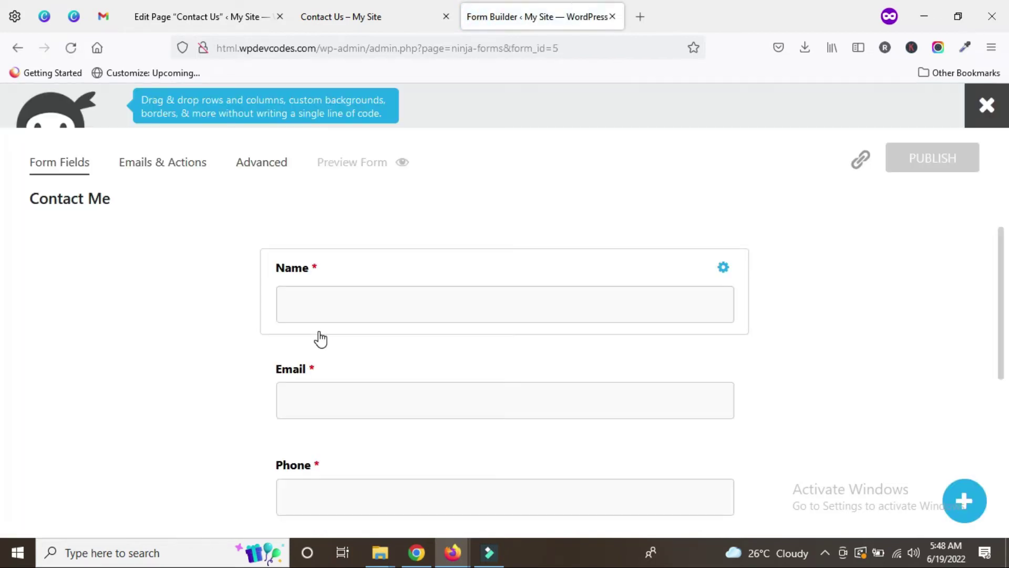
Step: List the Contact Me form's actions: Record Submission, Email Confirmation, Email Notification and Success Message
left_click(151, 170)
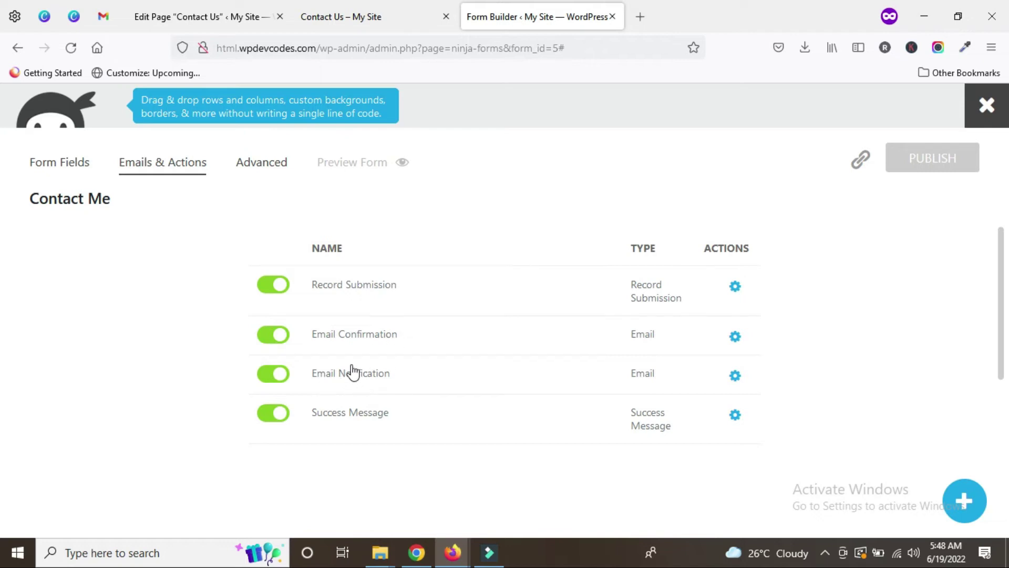
Step: Rename the Email Confirmation action to Admin Notification
left_click(348, 337)
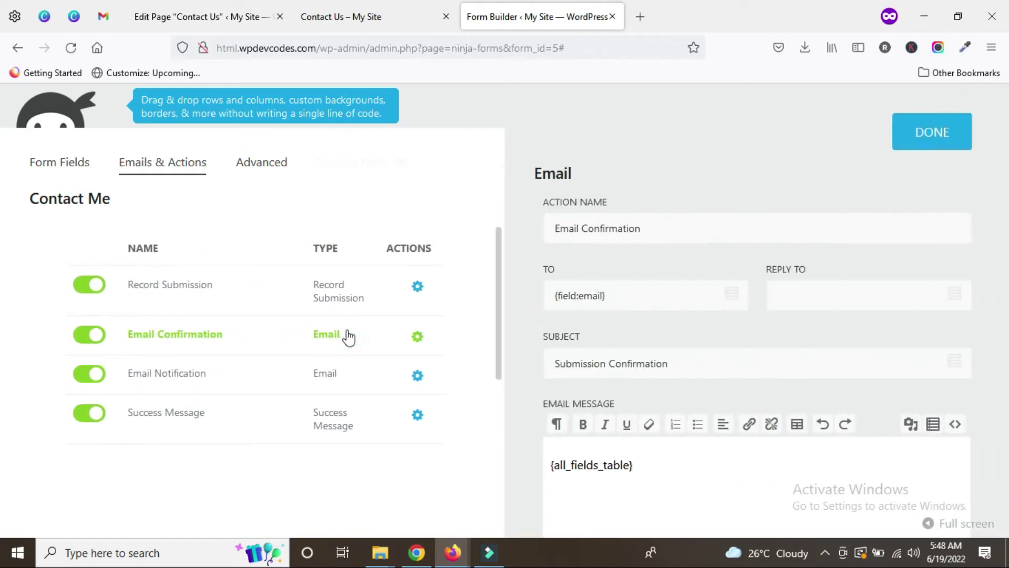
double_click(576, 229)
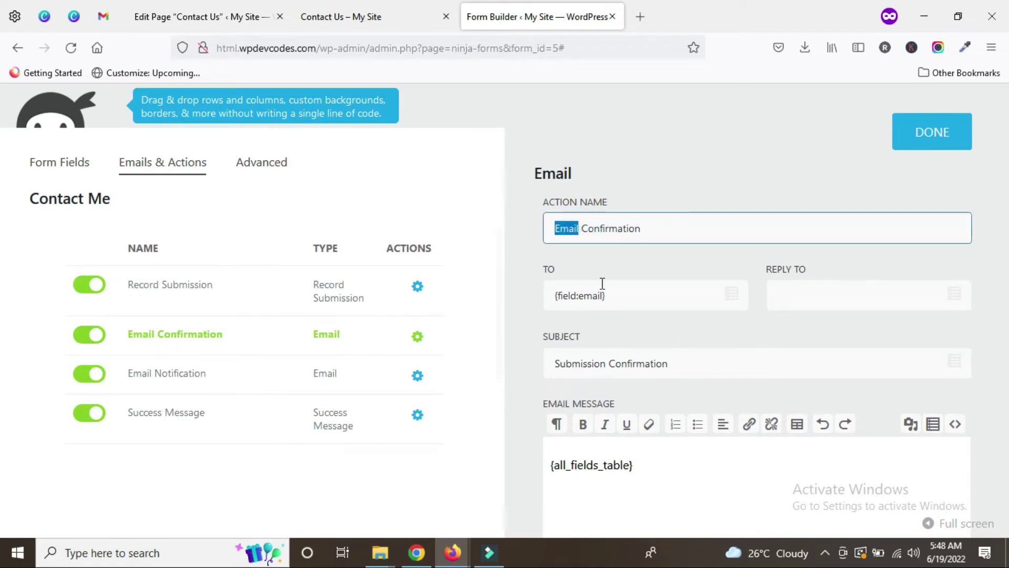
type("Admin")
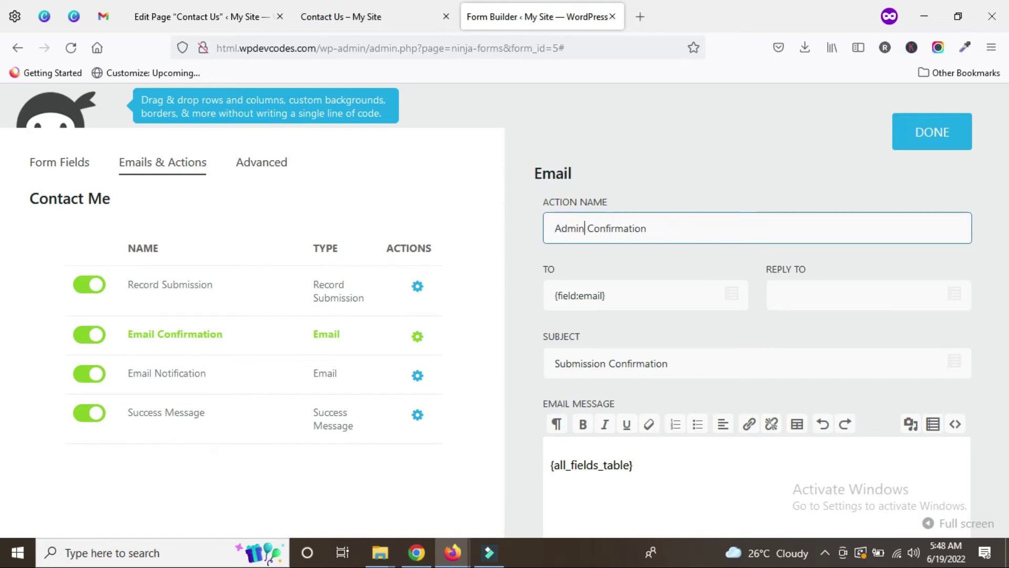
key("BackSpace")
double_click(607, 232)
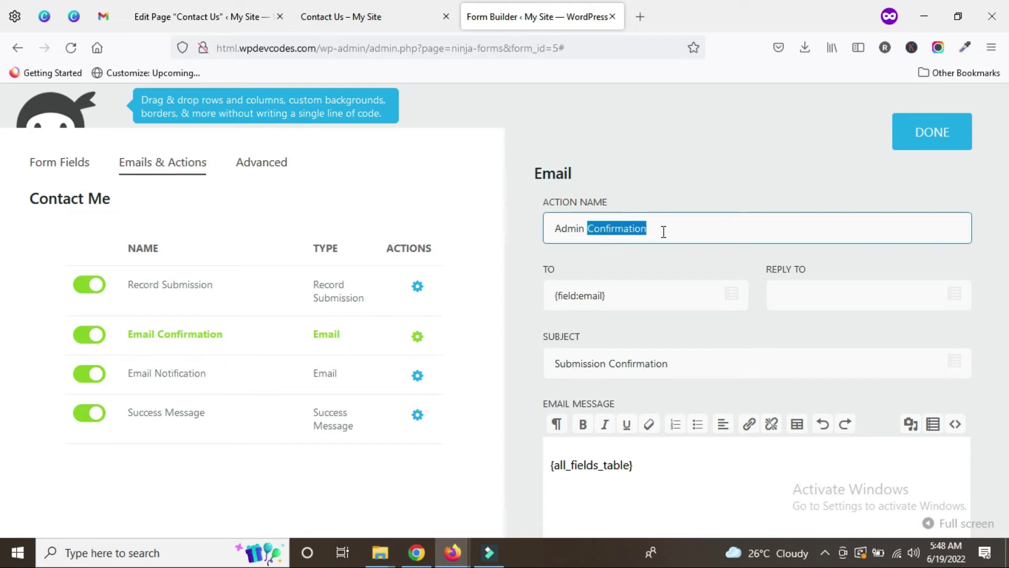
type("No")
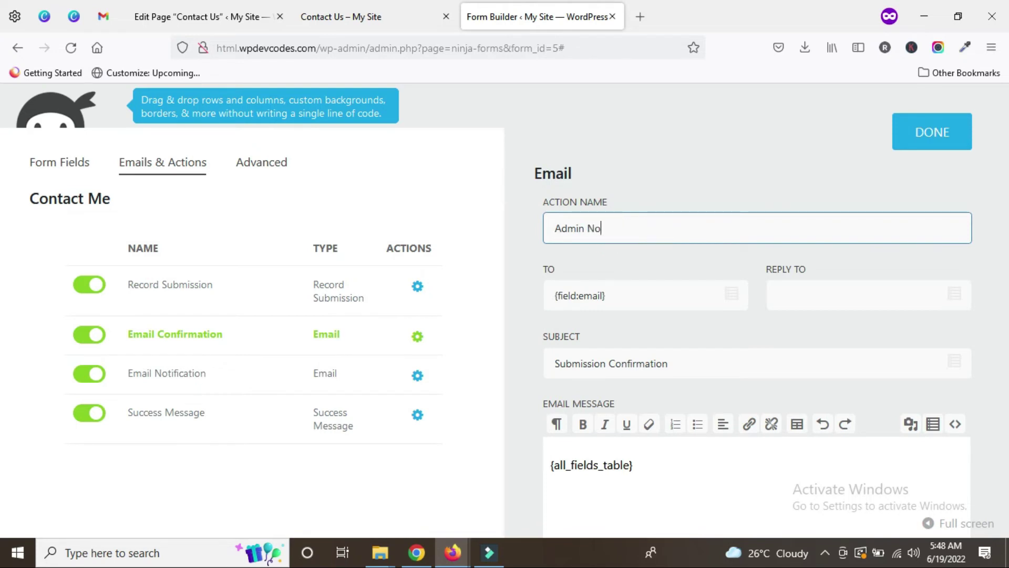
type("tification")
Step: Replace the {field:email} recipient with the administrator's e-mail address and save the action
left_click_drag(618, 295, 549, 295)
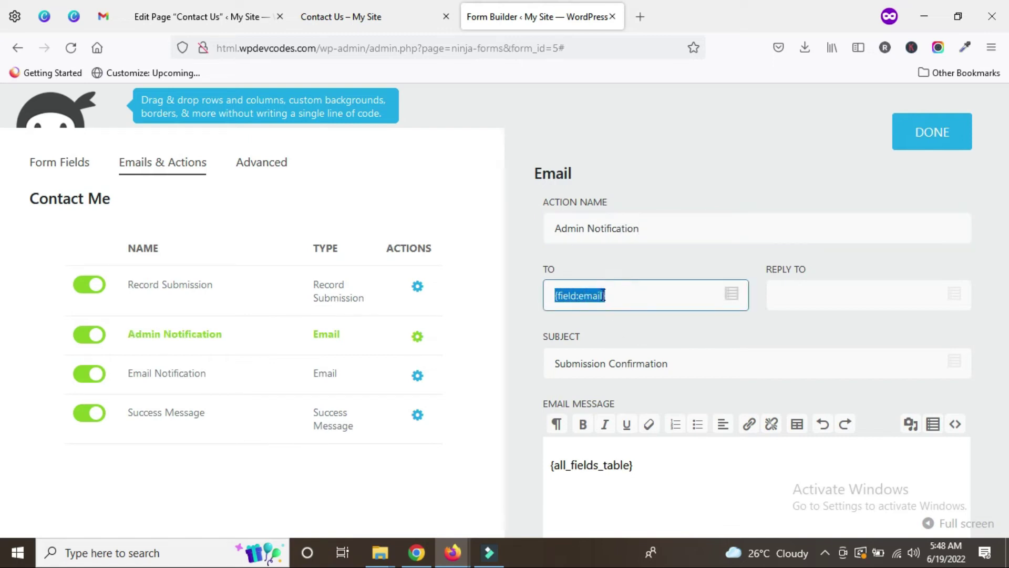
key("BackSpace")
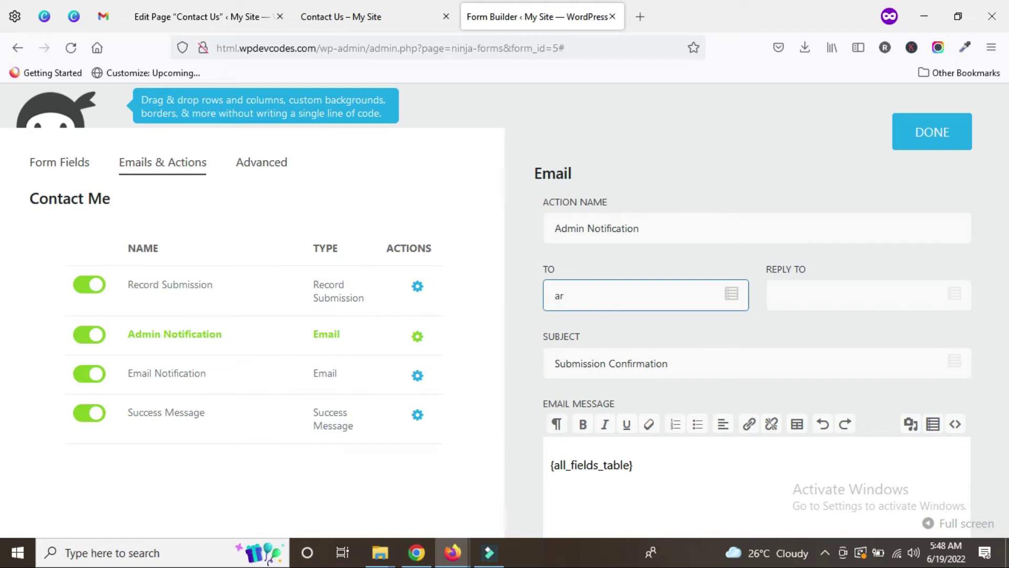
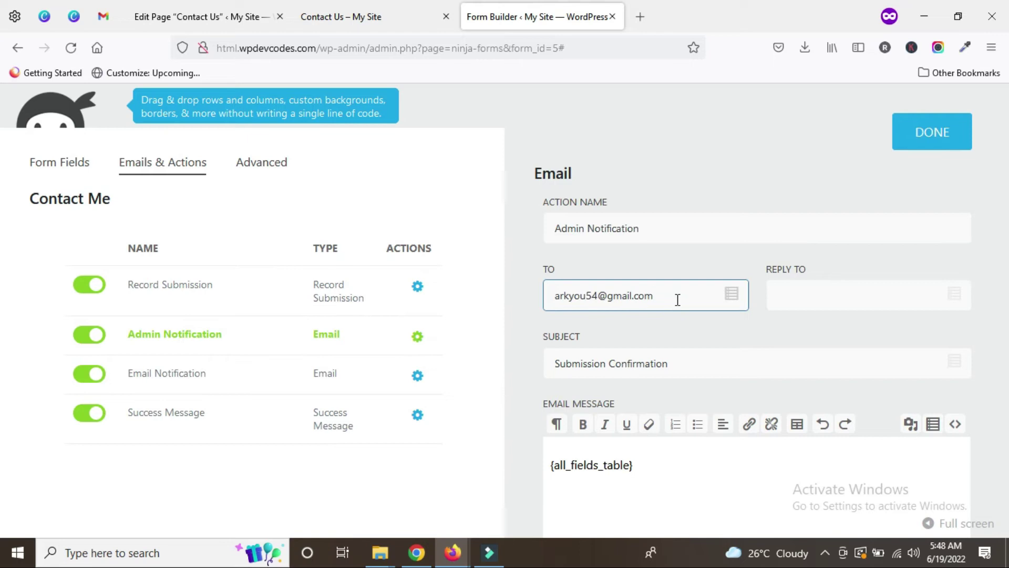
type(",")
scroll(669, 341, "down", 3)
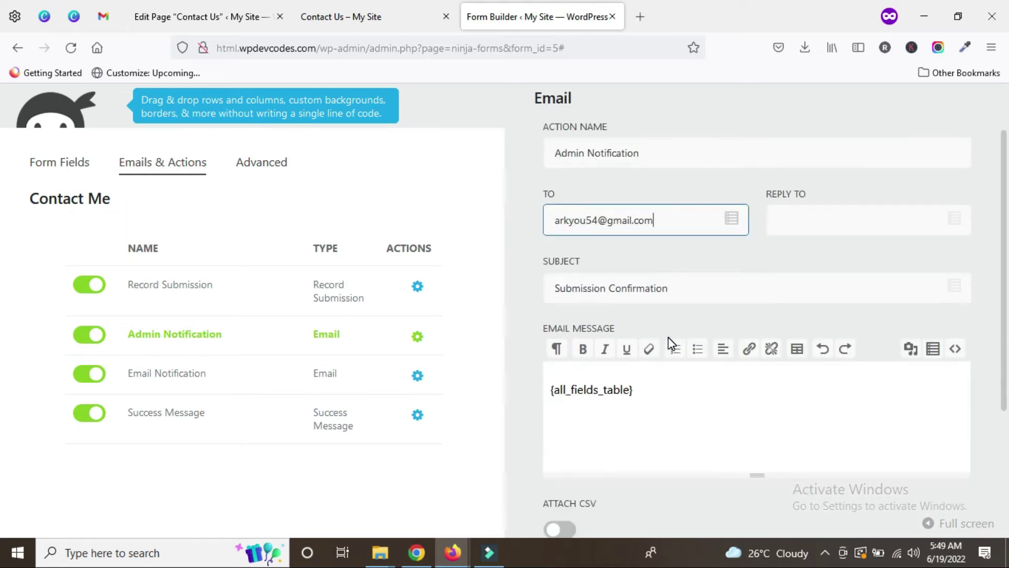
scroll(779, 417, "up", 3)
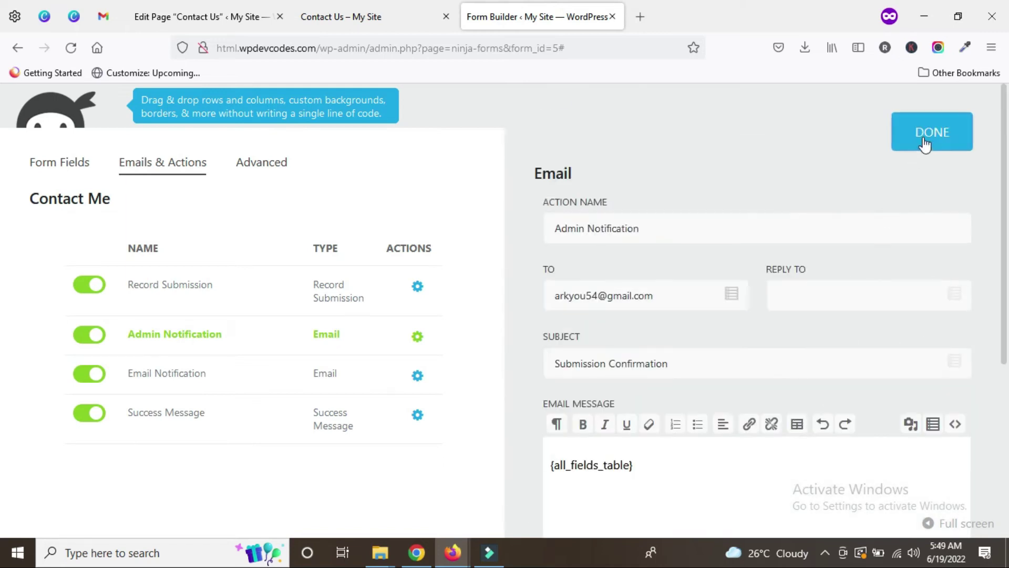
left_click(924, 139)
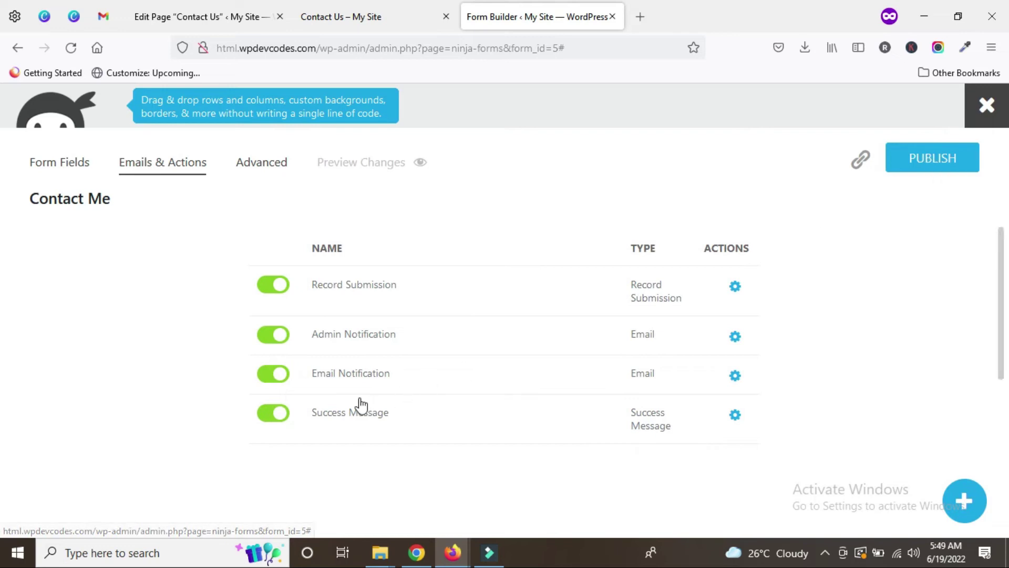
Step: Rename the Email Notification action to User Notification
left_click(341, 379)
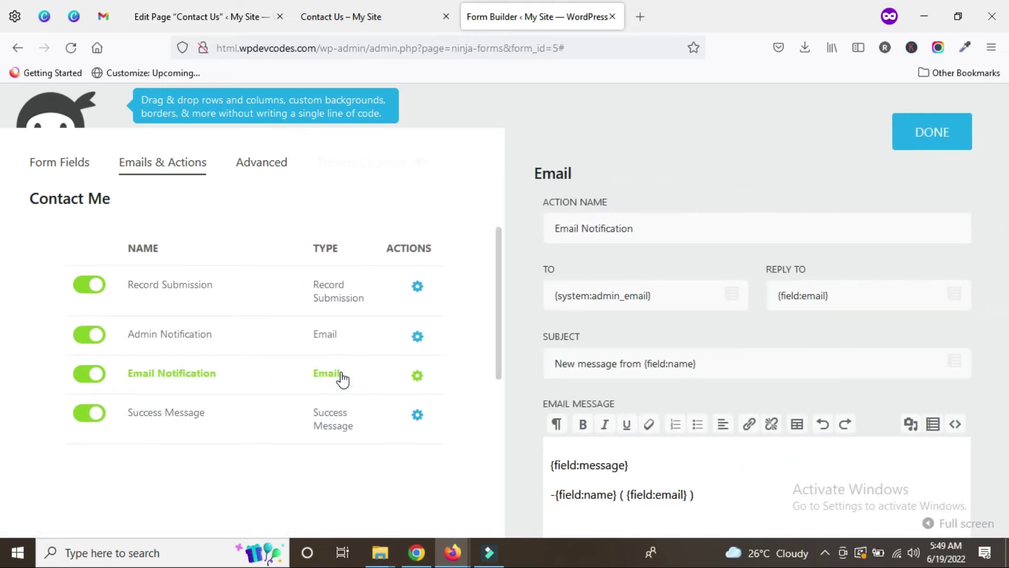
double_click(580, 228)
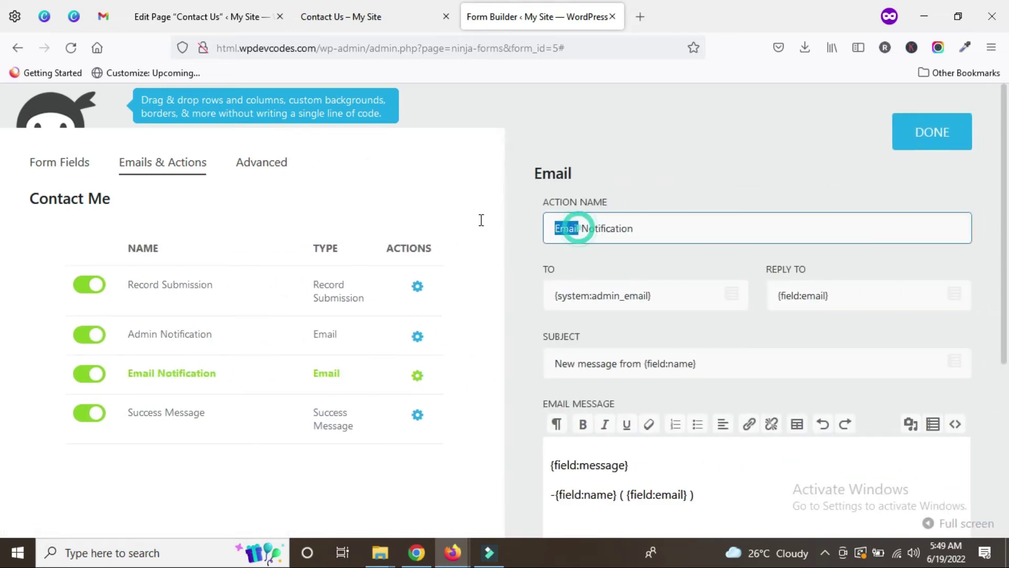
type("User")
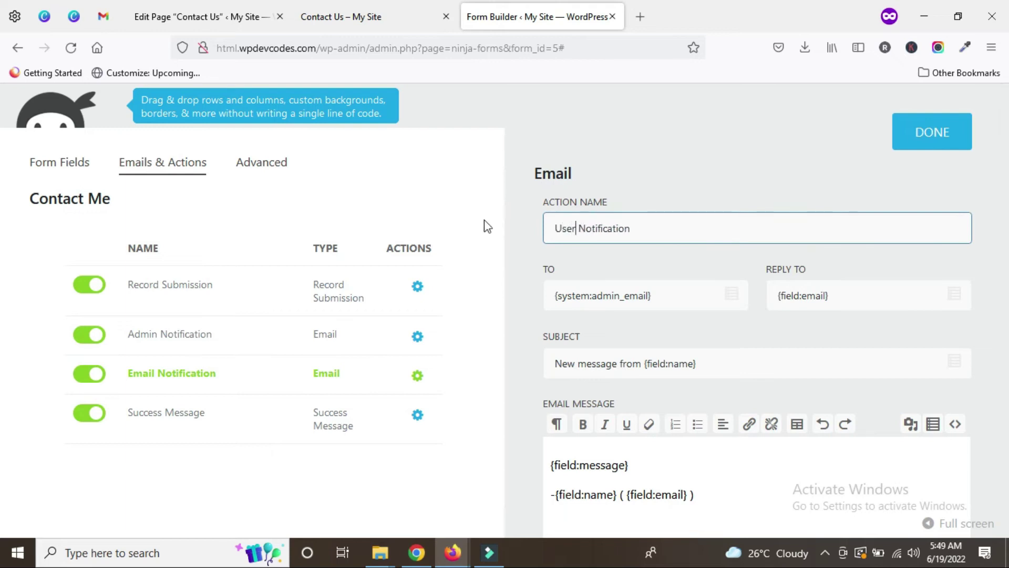
double_click(596, 228)
left_click(647, 229)
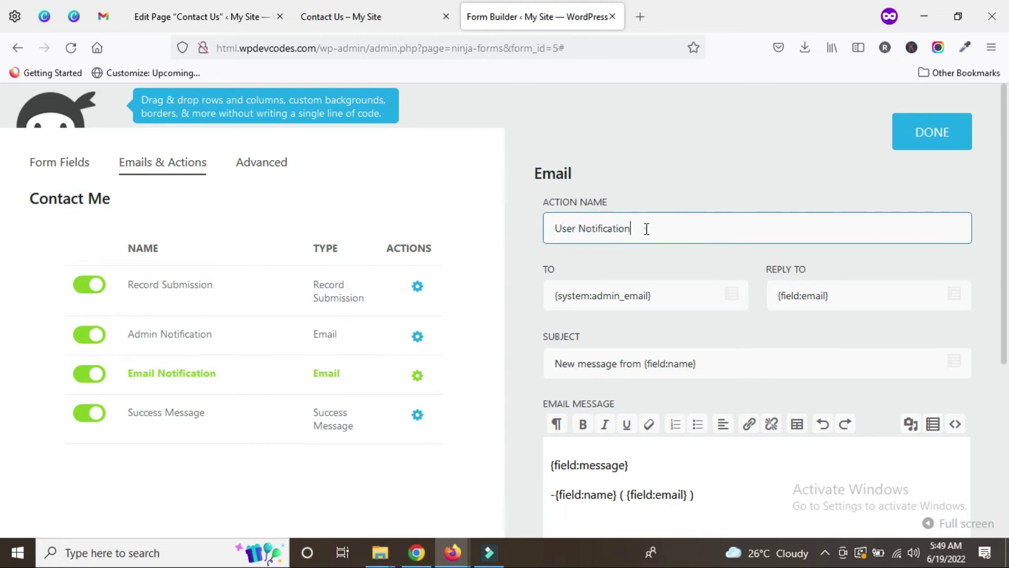
Step: Replace the admin e-mail recipient with the visitor's Email field merge tag {field:email}
left_click_drag(669, 295, 516, 293)
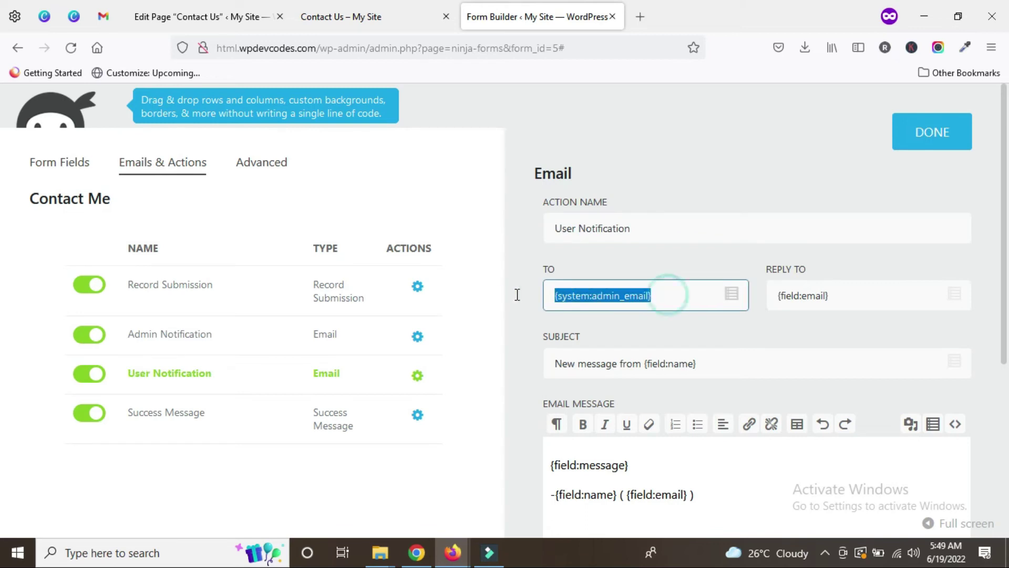
key("BackSpace")
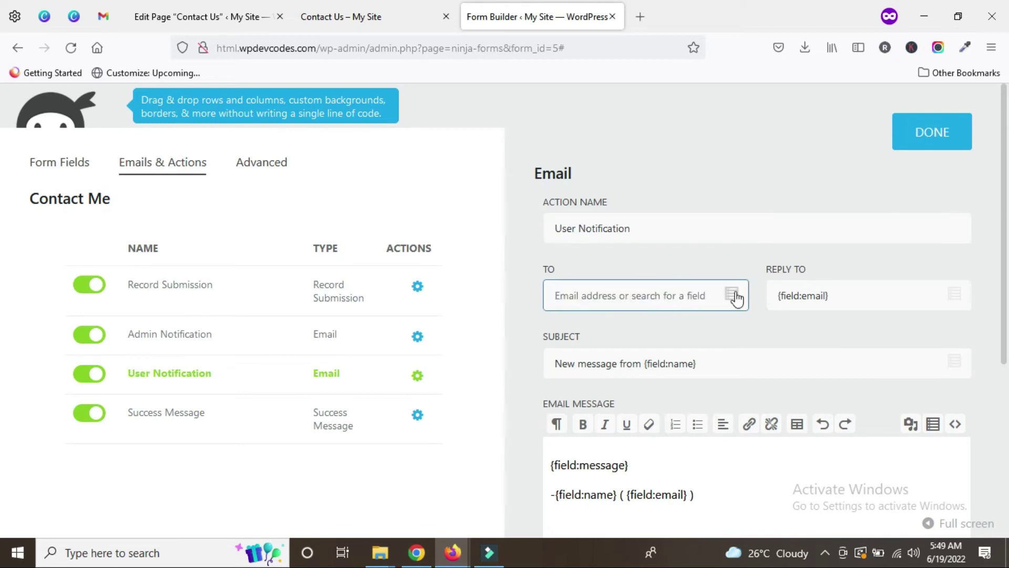
left_click(732, 293)
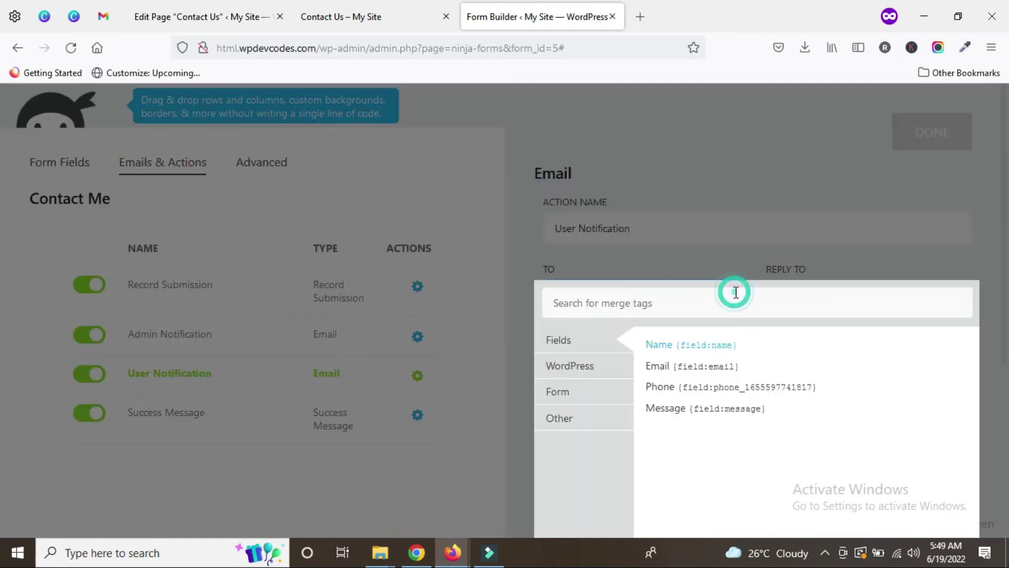
left_click(686, 371)
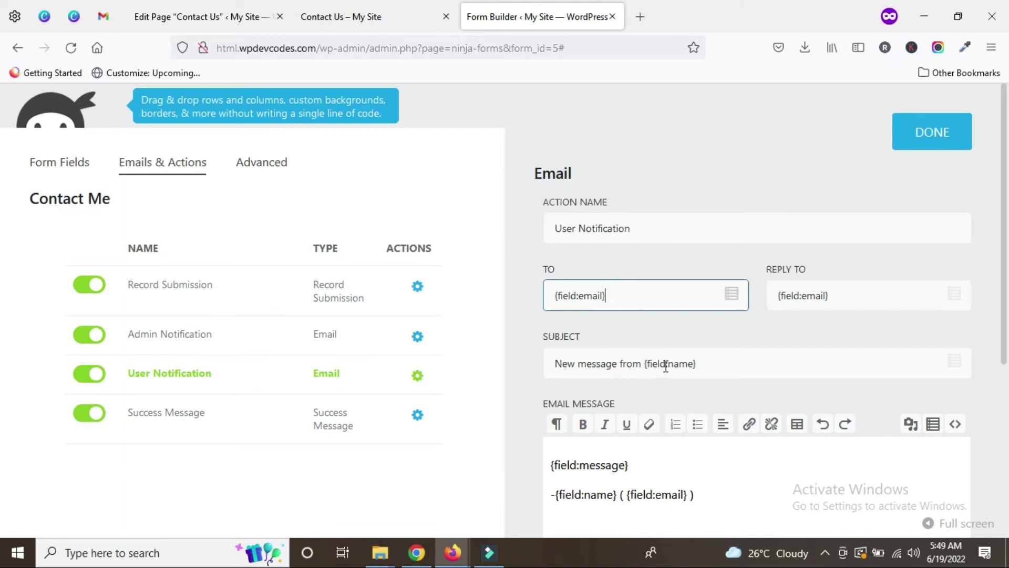
scroll(710, 370, "down", 2)
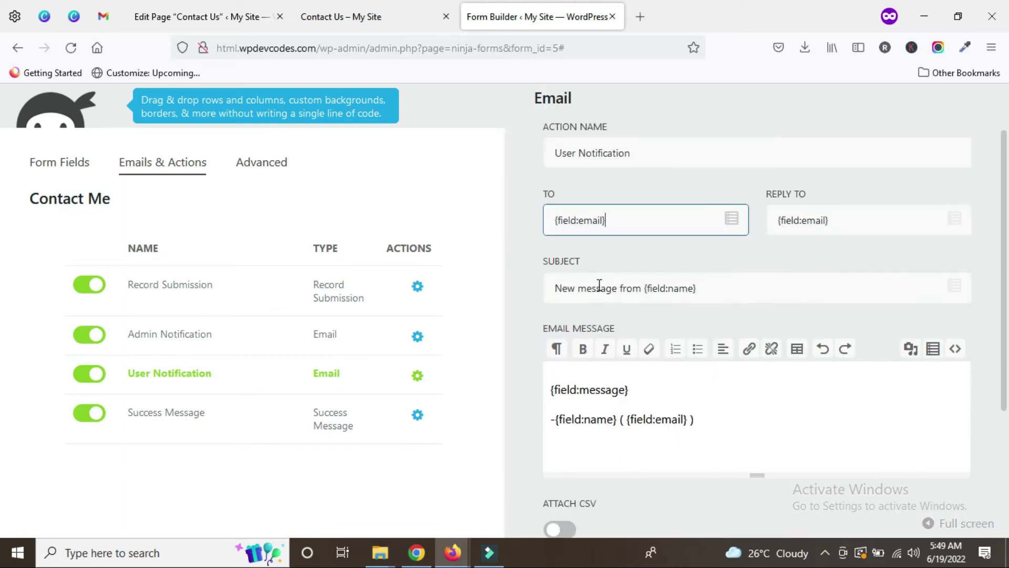
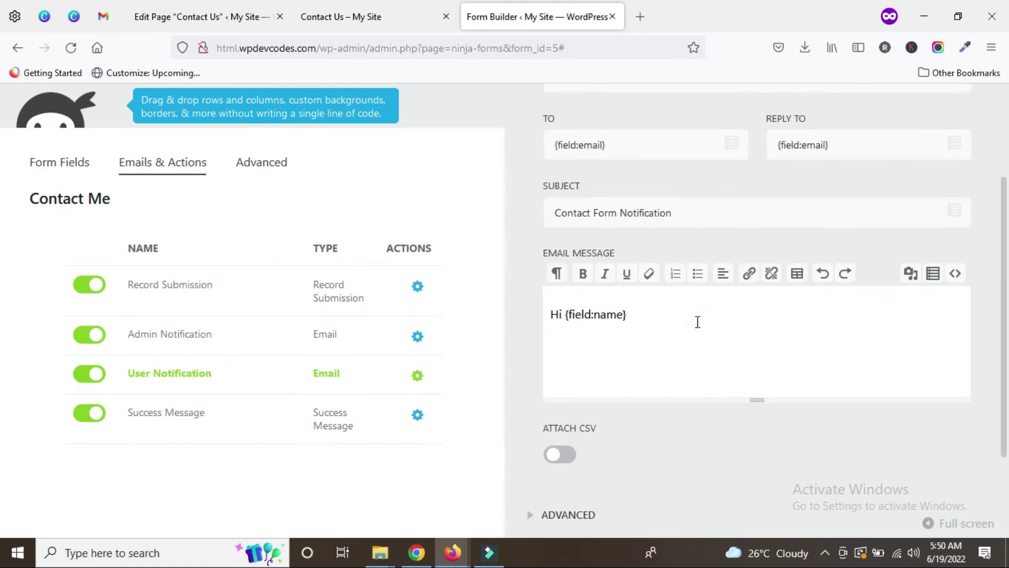
Step: Write the message line 'Thanks for contacting with us, we will get in touch with you shortly.'
type(",")
key("Return")
type("Thanks")
type(" ok,")
key("BackSpace")
key("BackSpace")
key("BackSpace")
key("BackSpace")
type("for contacting")
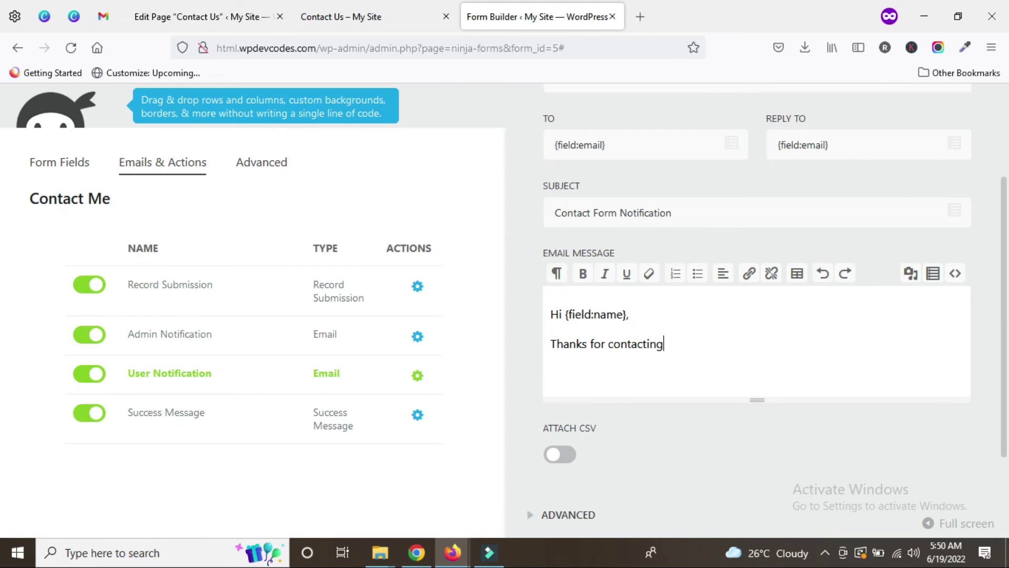
type(" with us, we wi")
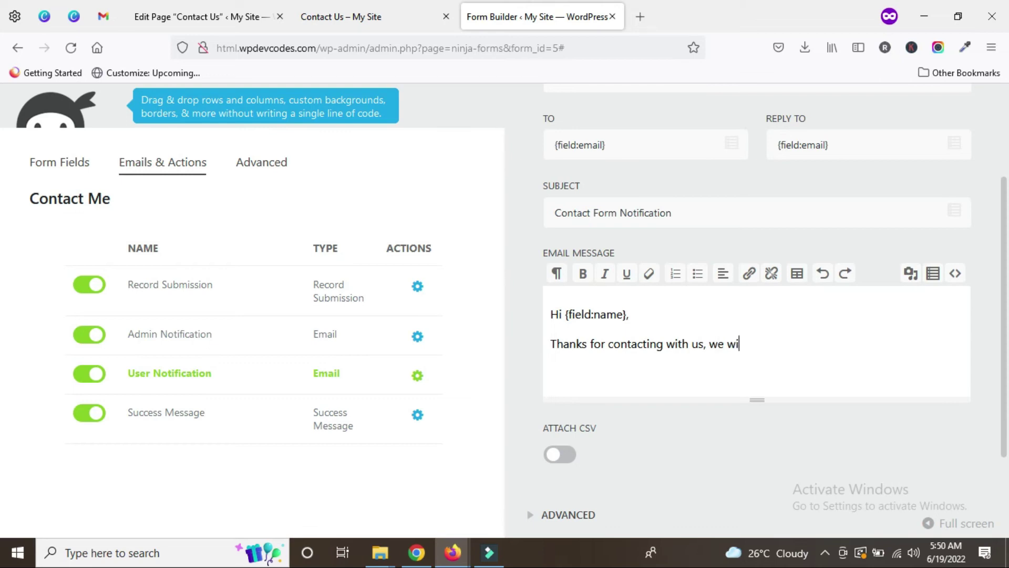
type("ll get in touh")
key("BackSpace")
type("ch with")
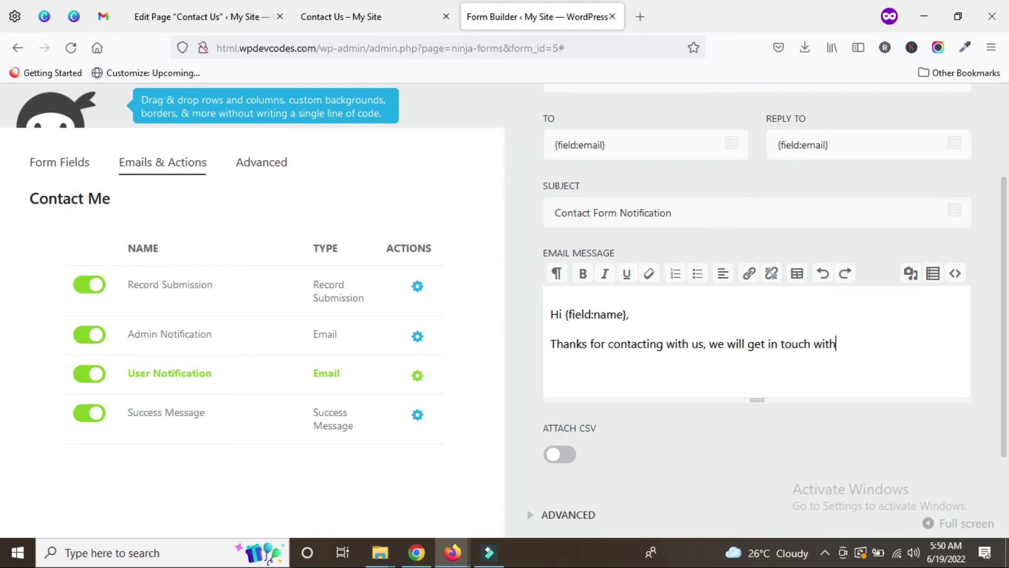
type(" you shortly.")
Step: Add the sign-off lines Thanks, Company Name and Contact No below the message
key("Return")
key("Return")
type("Thank")
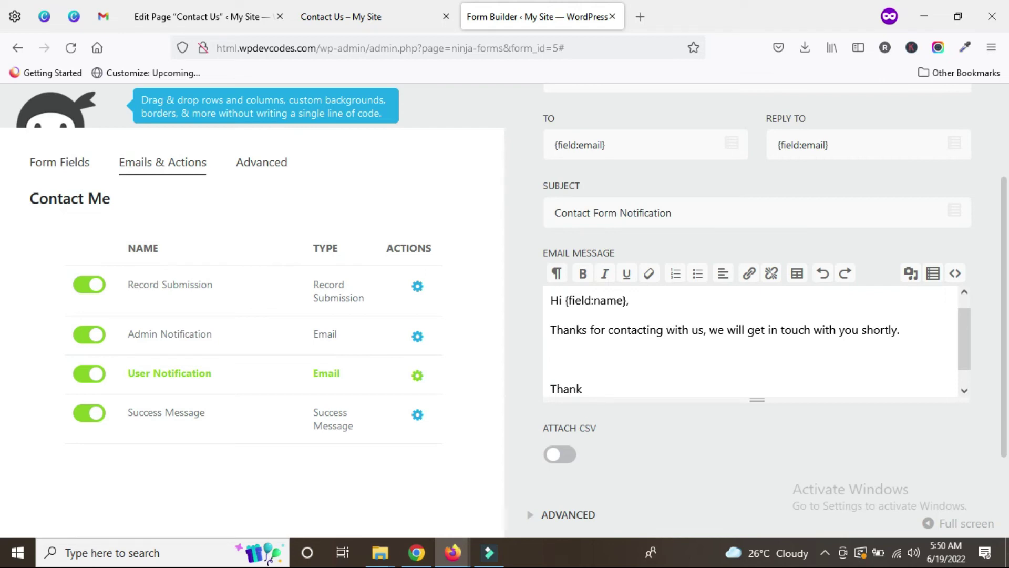
type("s")
key("Return")
type("Co")
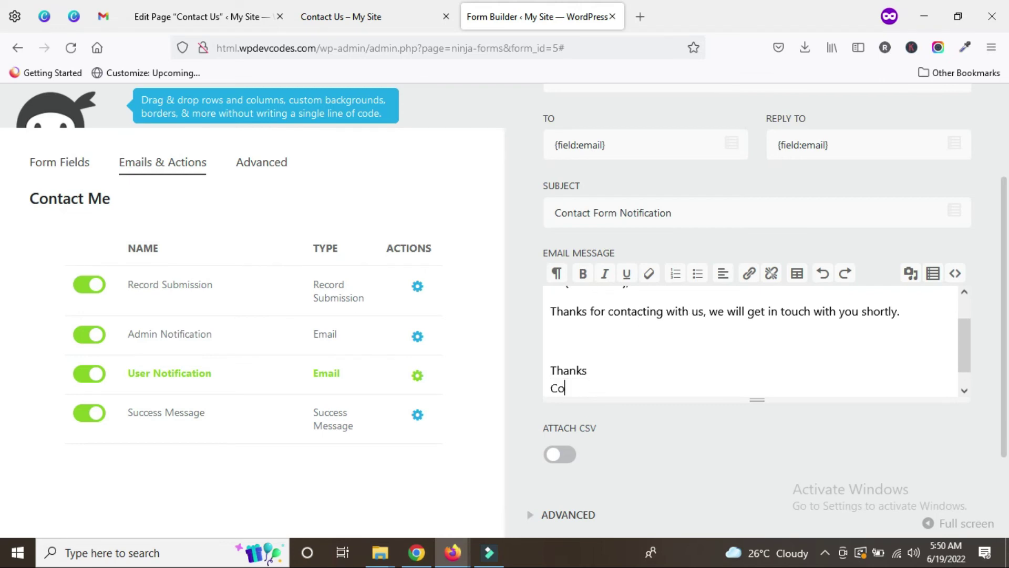
type("mpany Name")
key("Return")
type("Phn")
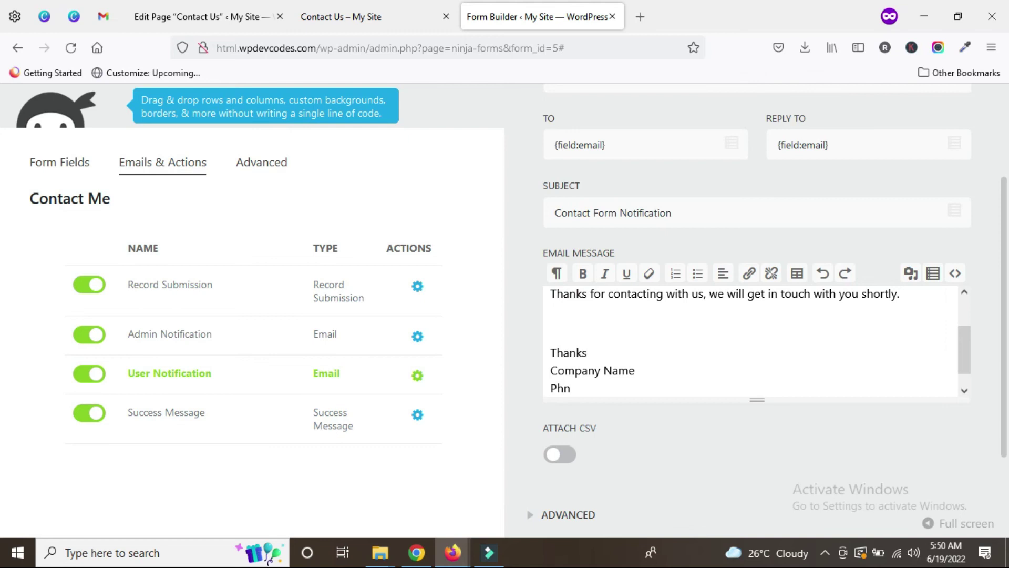
key("BackSpace")
key("BackSpace")
key("BackSpace")
type("Contact No")
Step: Make the Email Message editor taller
left_click_drag(760, 401, 761, 458)
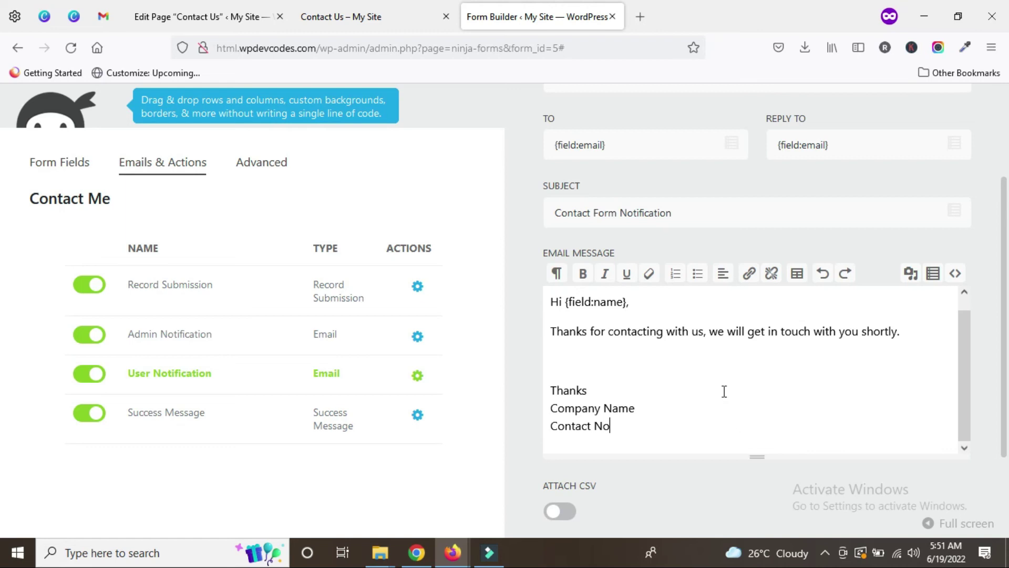
scroll(952, 294, "up", 2)
scroll(894, 315, "down", 3)
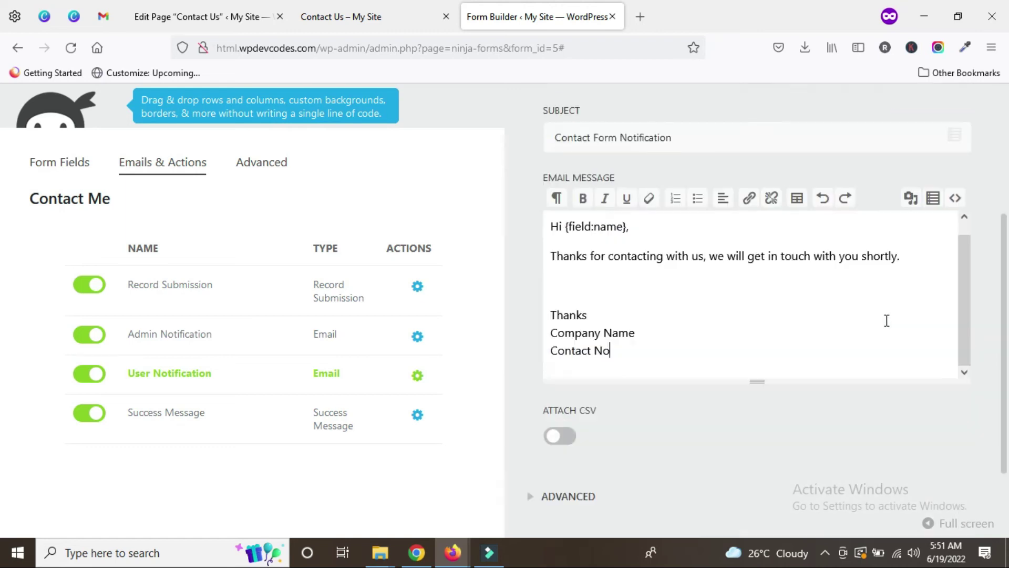
scroll(747, 373, "up", 3)
Step: Replace the Reply To value with the admin email address
left_click(854, 254)
key("BackSpace")
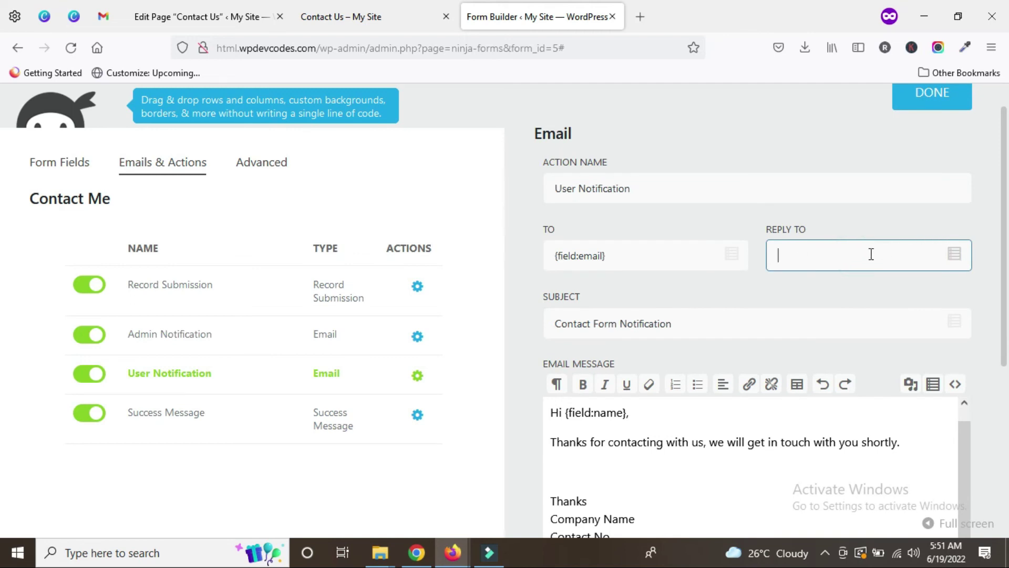
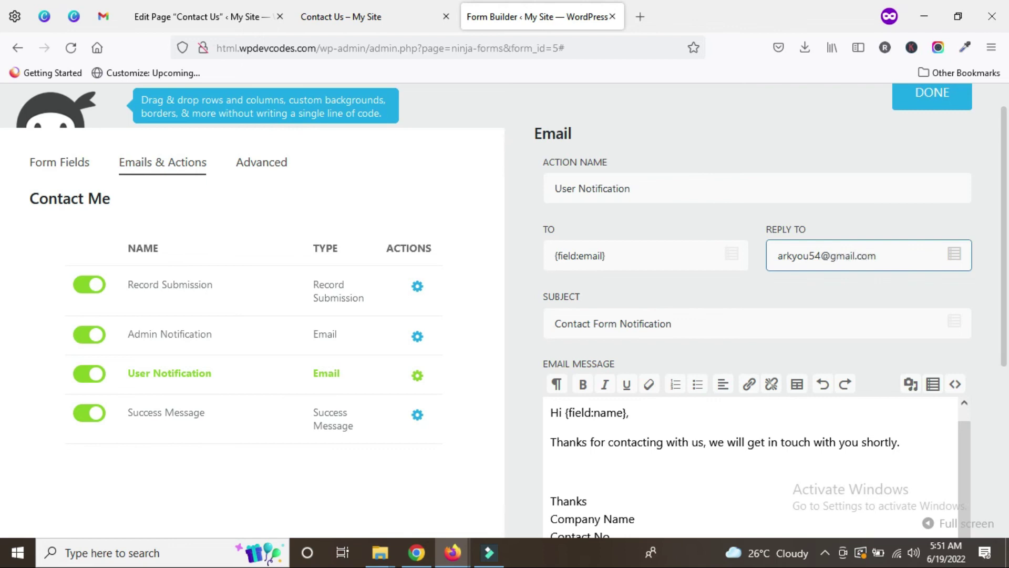
scroll(795, 313, "down", 3)
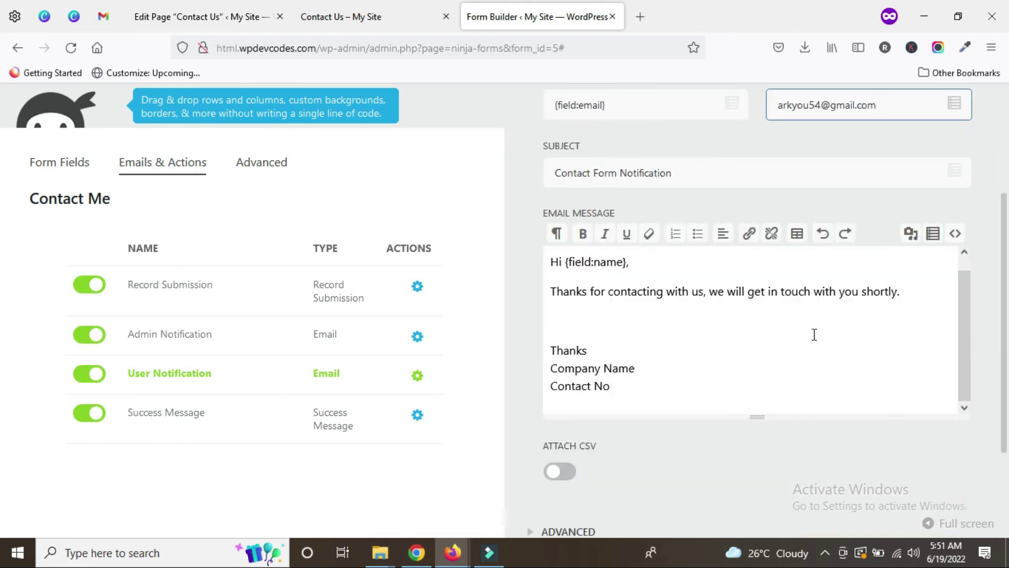
scroll(856, 347, "up", 4)
Step: Publish the Contact Me form changes and view the live Contact Us page
left_click(925, 143)
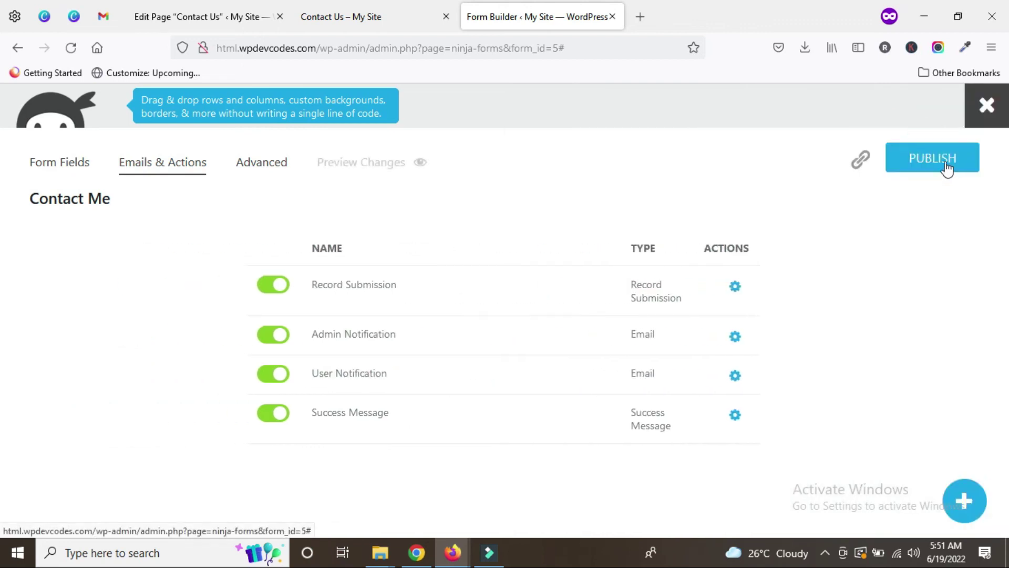
left_click(946, 167)
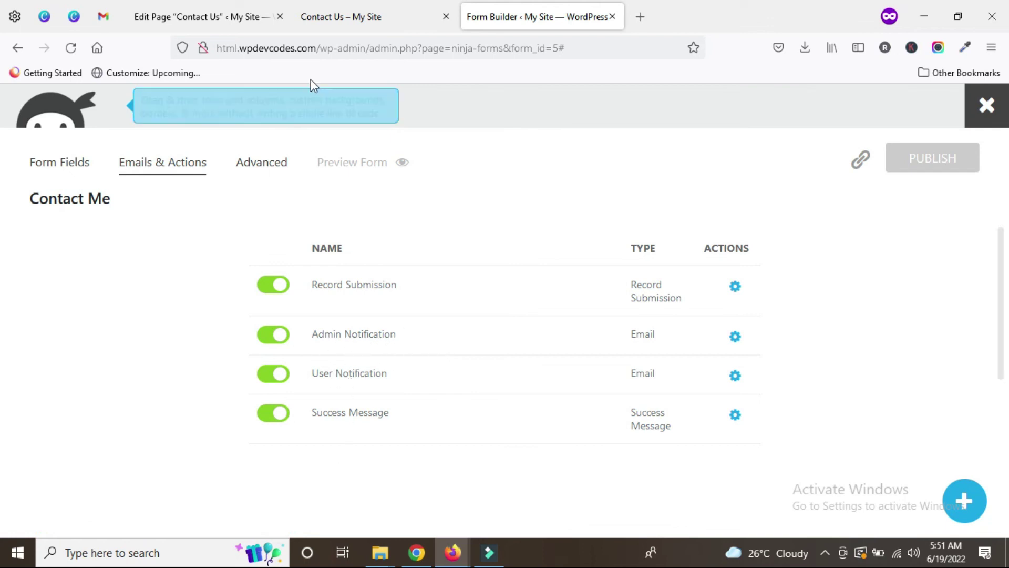
left_click(345, 21)
scroll(300, 336, "down", 3)
scroll(300, 337, "down", 1)
scroll(192, 408, "up", 4)
scroll(223, 383, "down", 3)
scroll(227, 378, "up", 3)
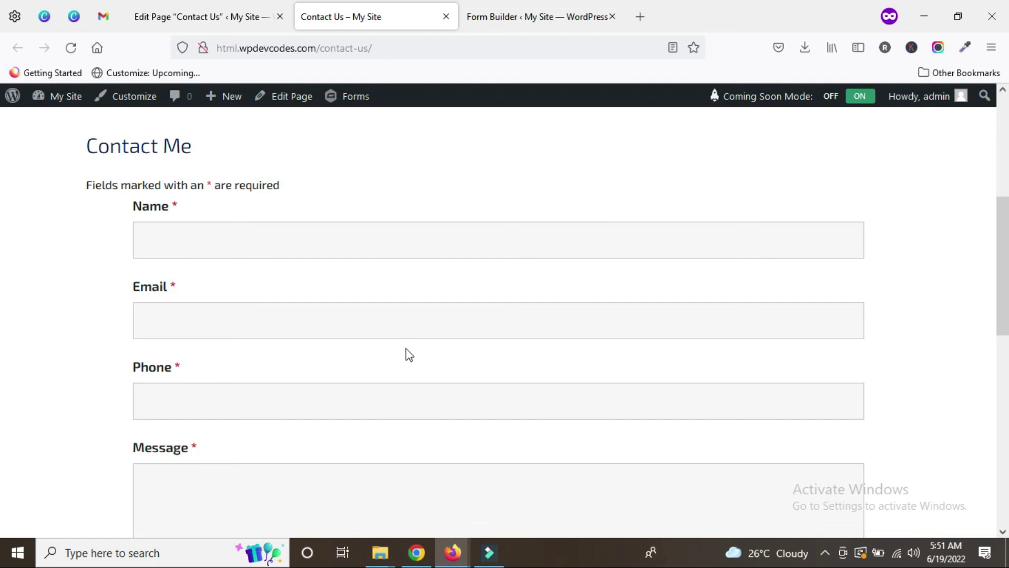
scroll(408, 353, "down", 2)
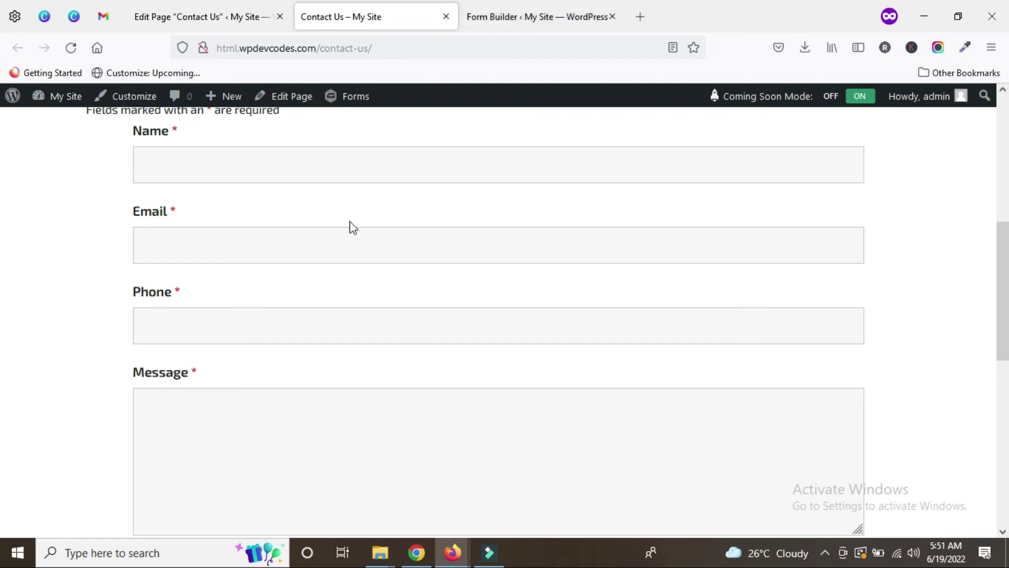
scroll(353, 227, "up", 2)
scroll(255, 337, "down", 3)
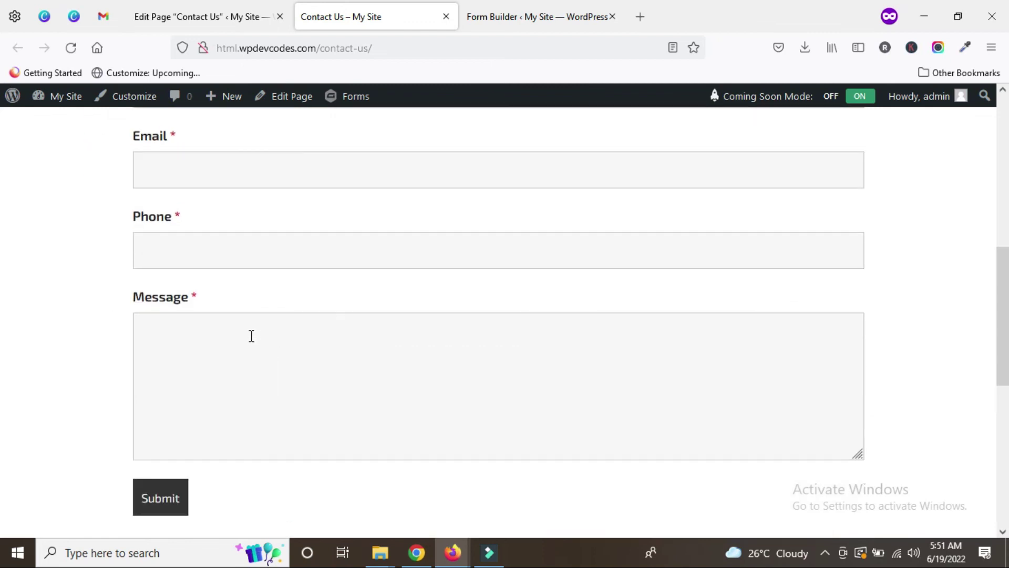
left_click(537, 13)
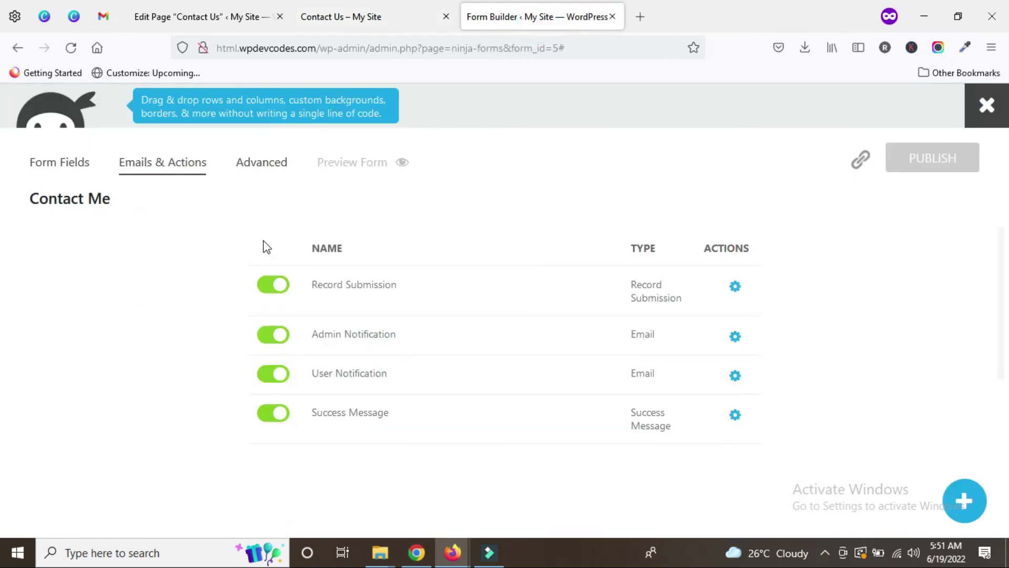